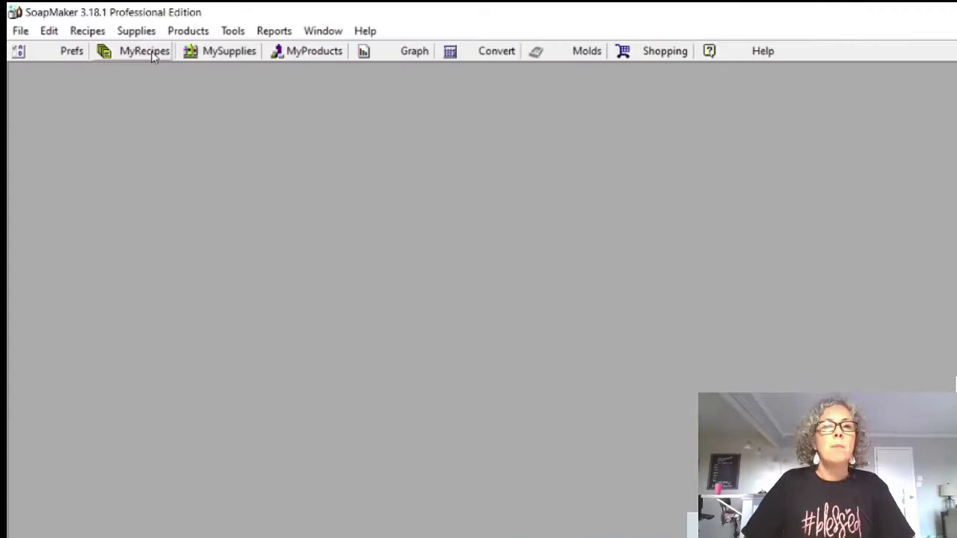
- Open My Recipes and list recipes as a sortable list with name, date and cost per sample
click(145, 51)
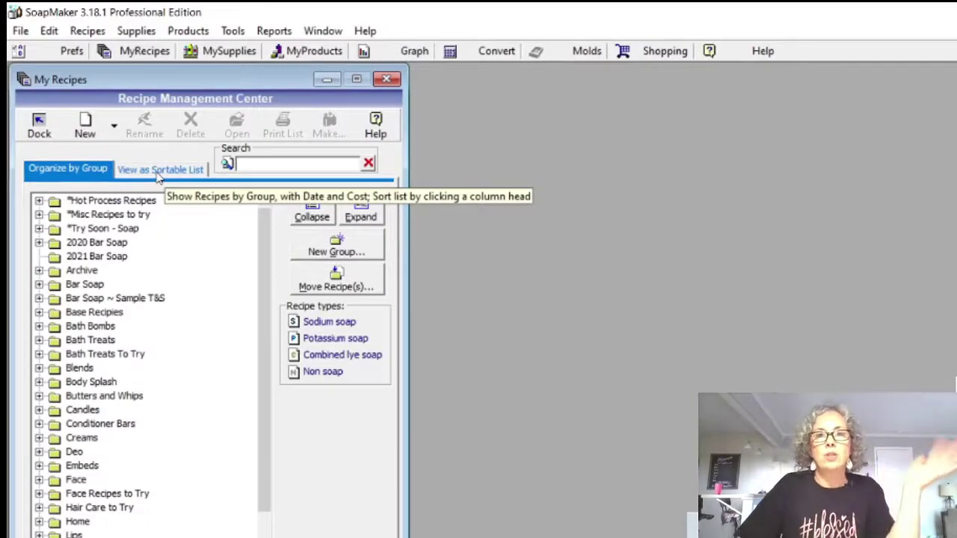
click(159, 175)
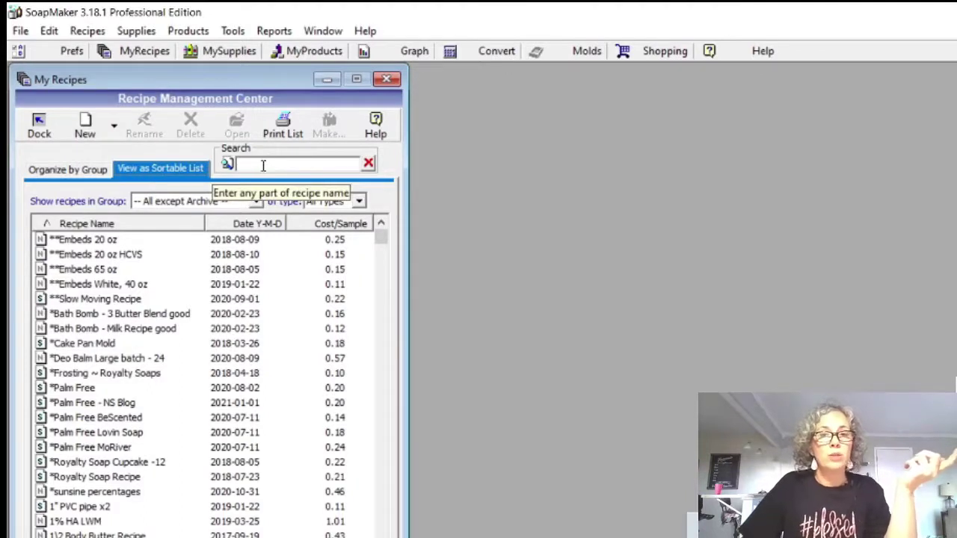
- Search the recipes for 'tallow' and filter the group to Archive
text(t)
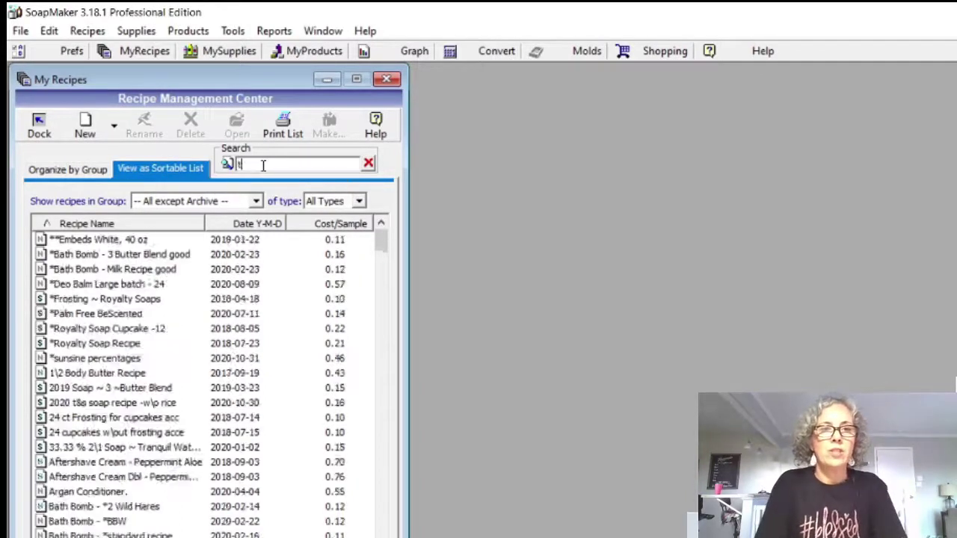
text(allow)
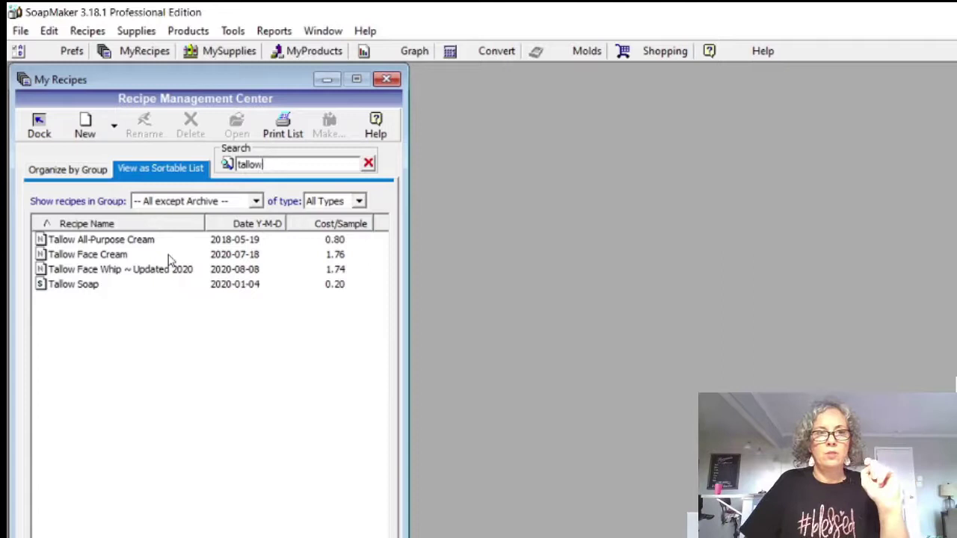
click(187, 201)
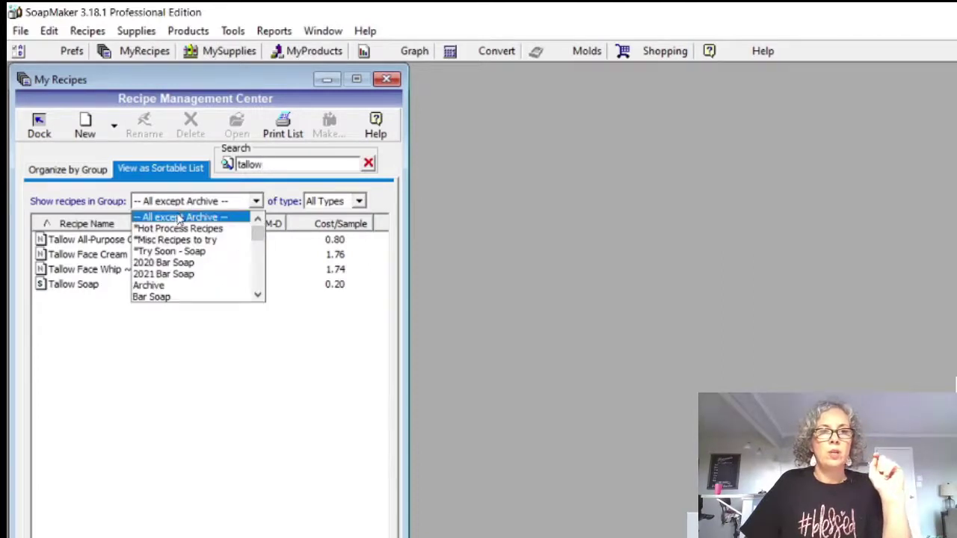
click(159, 287)
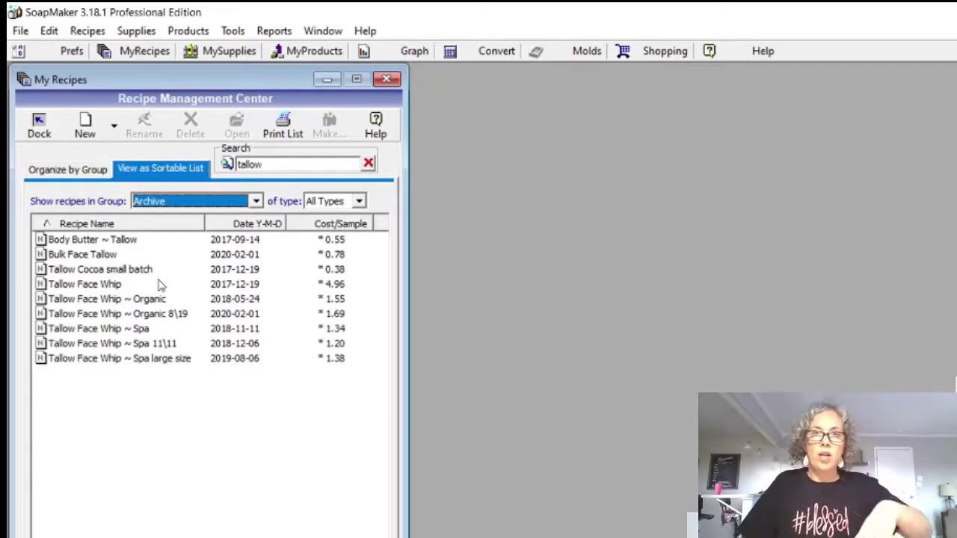
- Set the group filter back to All except Archive and select Tallow Face Cream
click(157, 203)
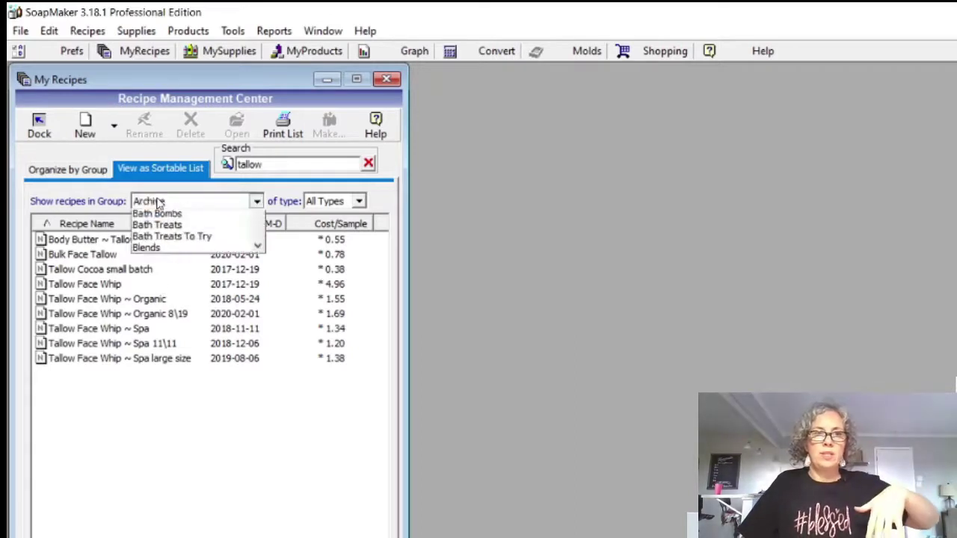
scroll(160, 231, up, 1)
scroll(160, 231, up, 2)
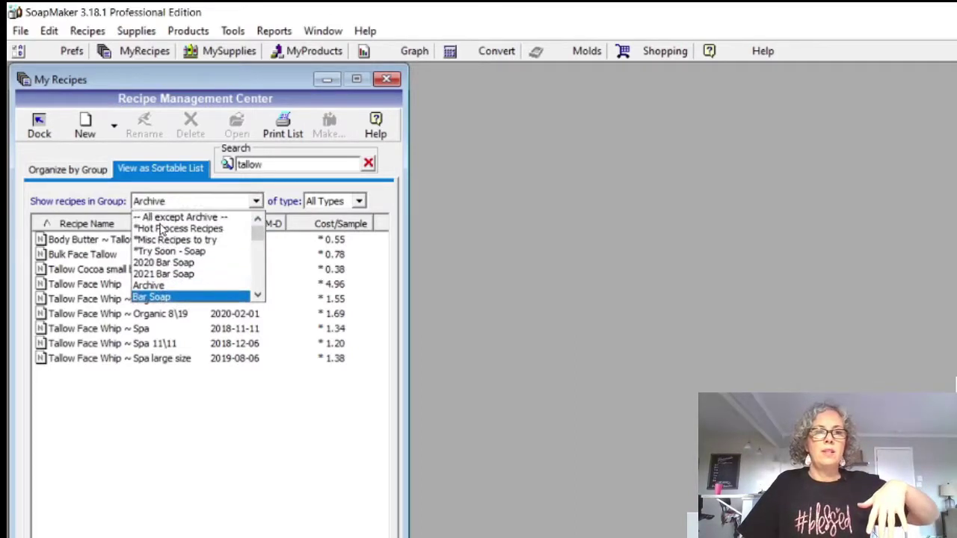
click(162, 218)
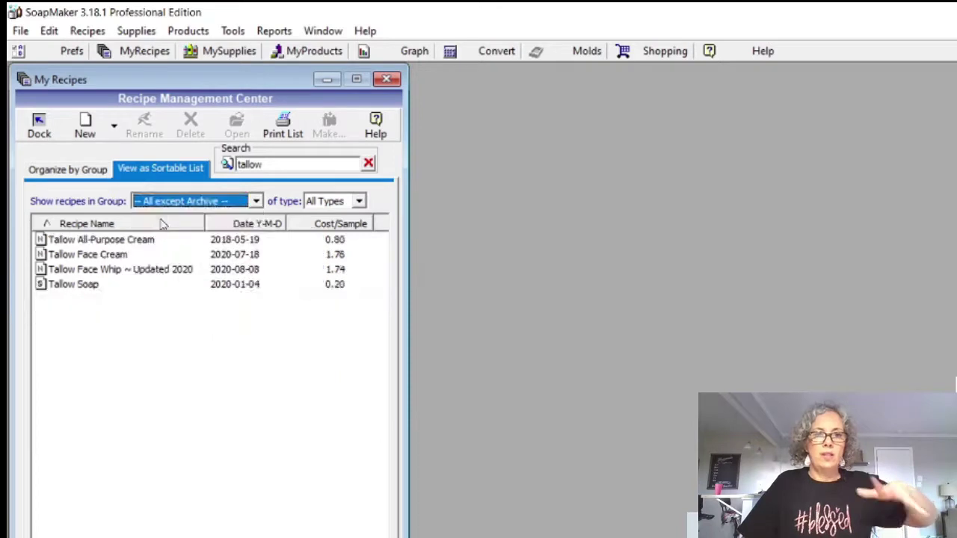
click(97, 256)
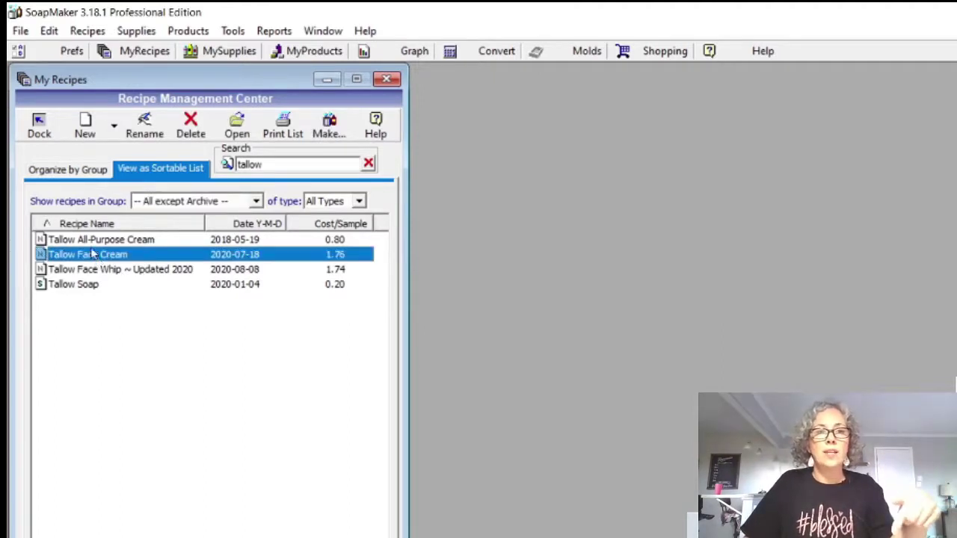
- Switch to the Organize by Group view and collapse the Face group
click(47, 171)
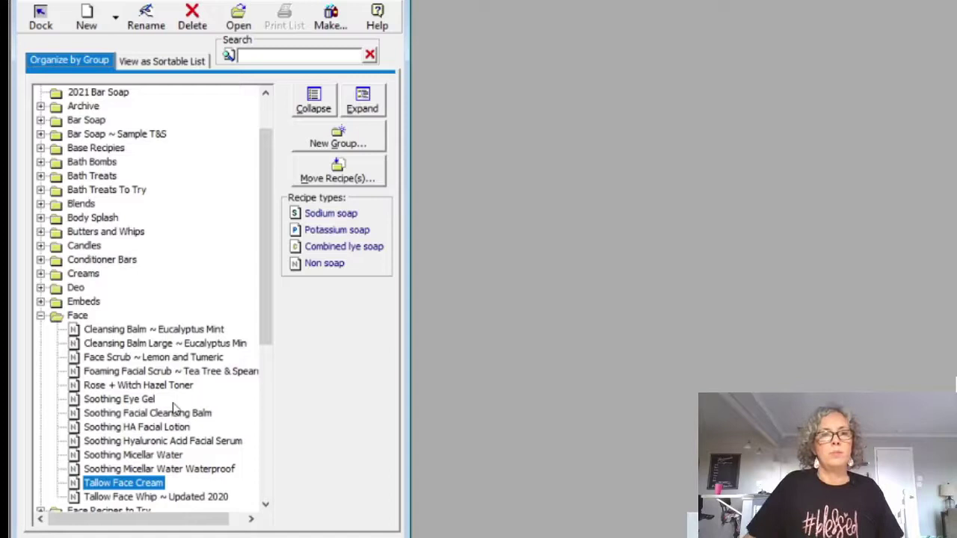
click(40, 315)
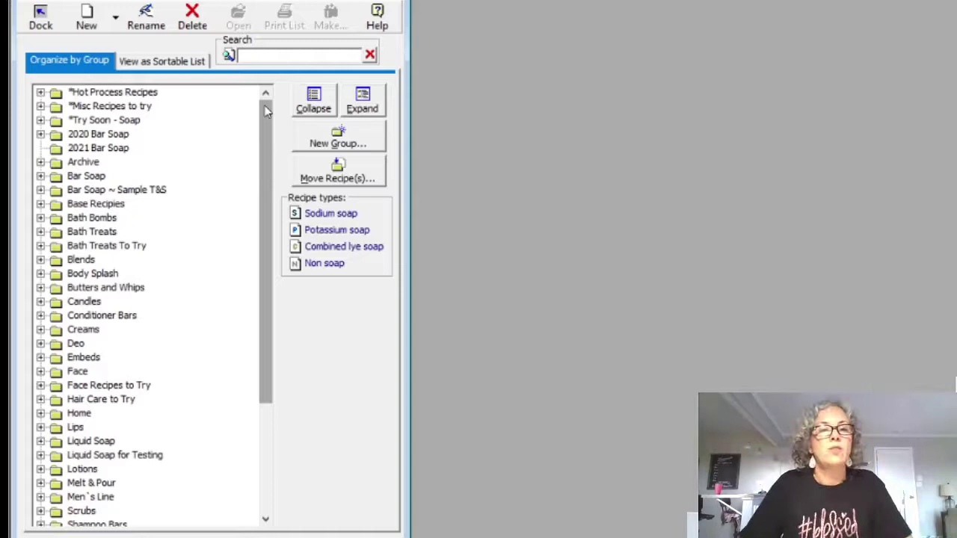
drag(266, 110, 267, 224)
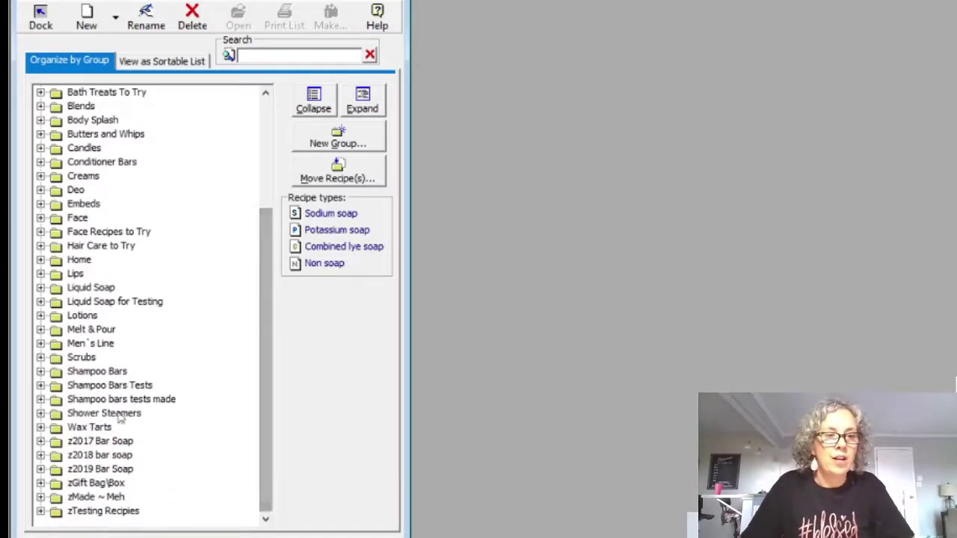
- Expand the z2017 Bar Soap and z2018 bar soap groups
click(40, 441)
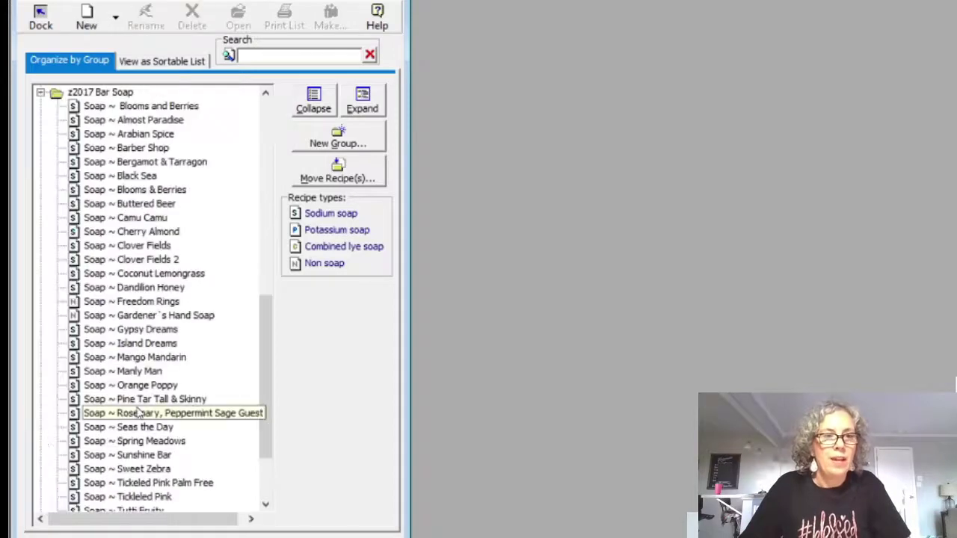
scroll(134, 411, down, 3)
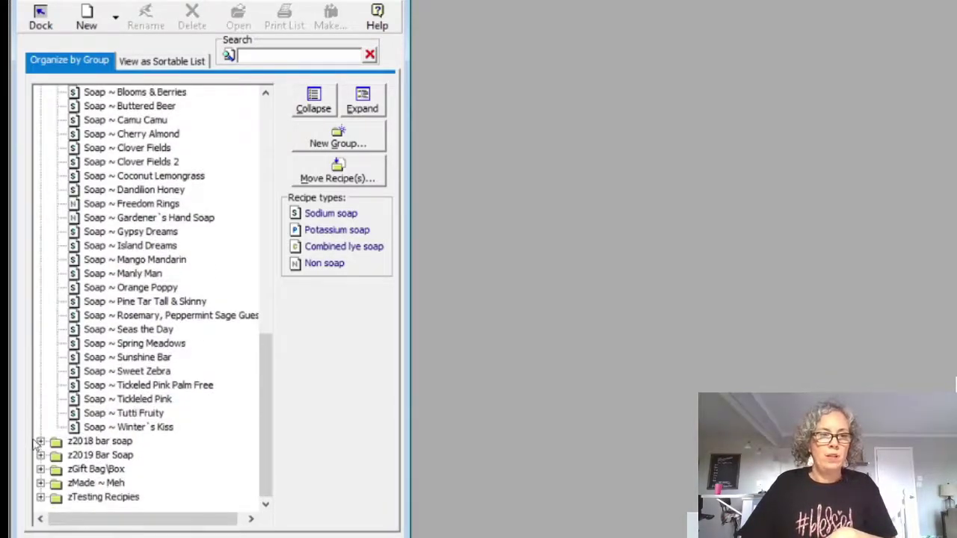
click(40, 441)
scroll(159, 345, down, 2)
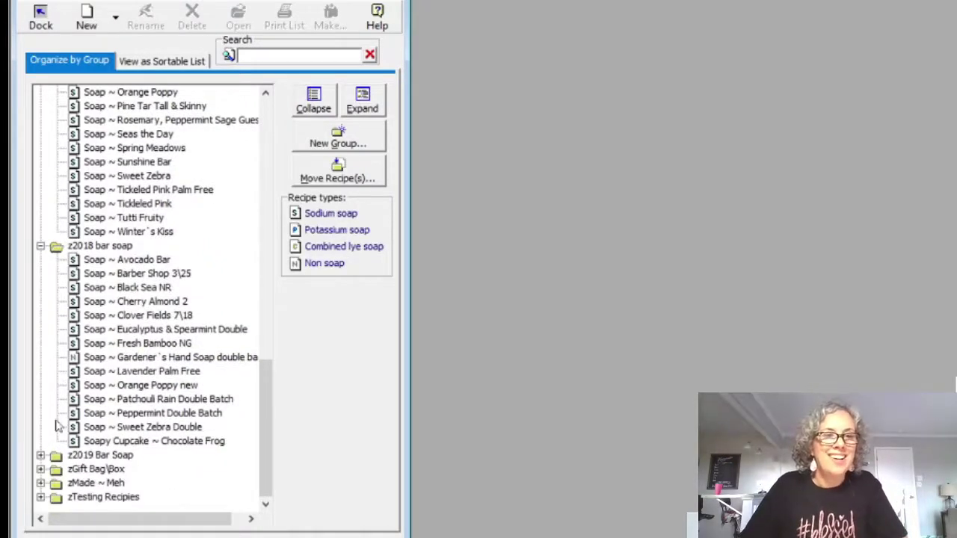
scroll(71, 437, up, 2)
scroll(71, 437, down, 4)
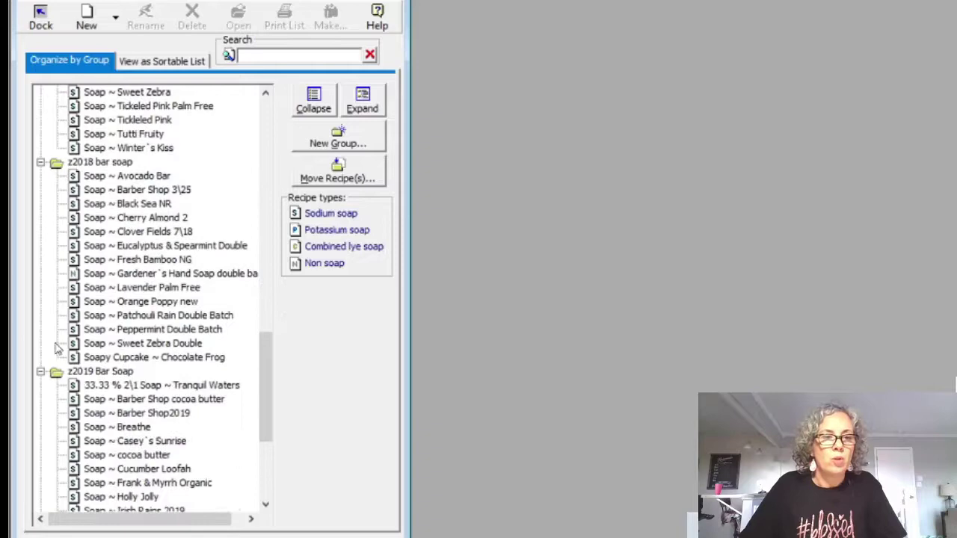
- Collapse the z2019, z2018 and z2017 groups and return to the top of the tree
click(40, 370)
click(41, 246)
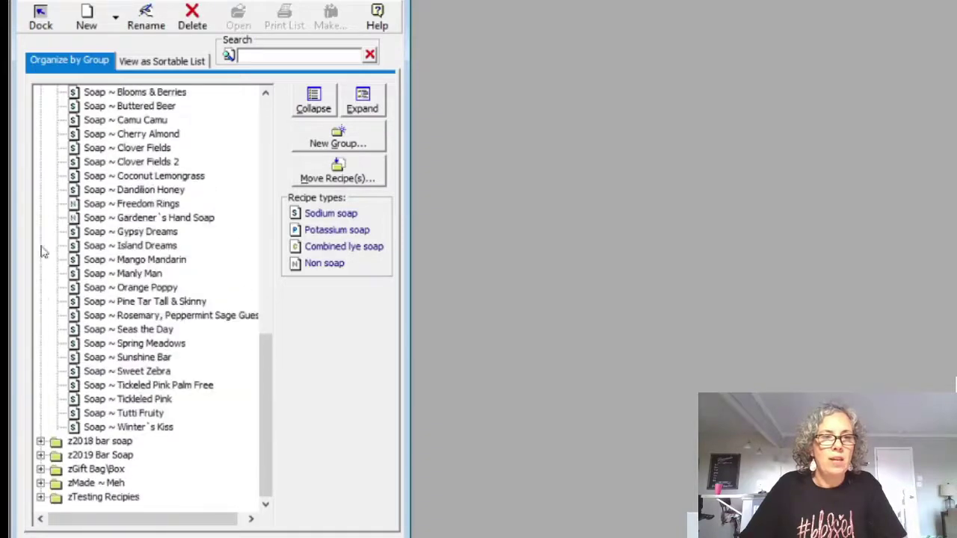
scroll(41, 269, up, 4)
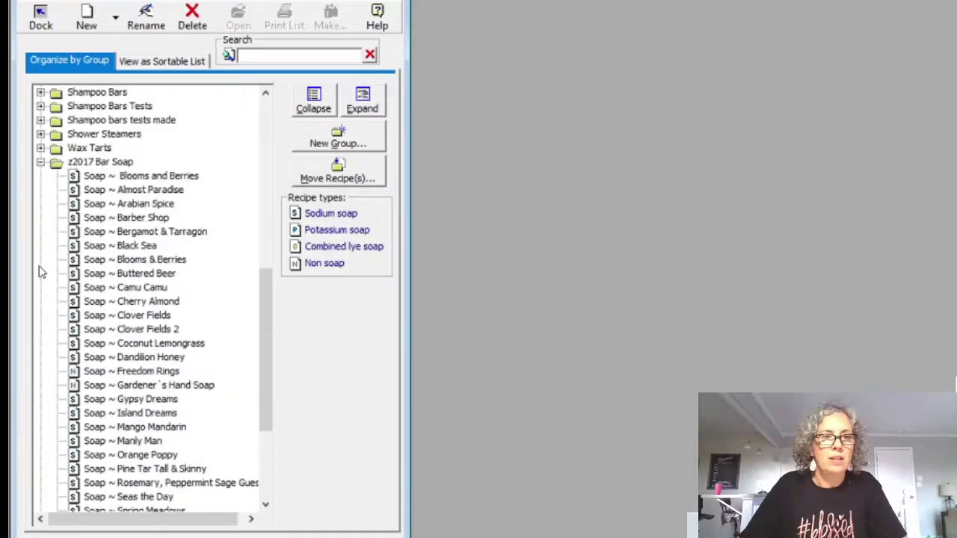
click(40, 161)
scroll(56, 287, up, 2)
scroll(56, 288, up, 2)
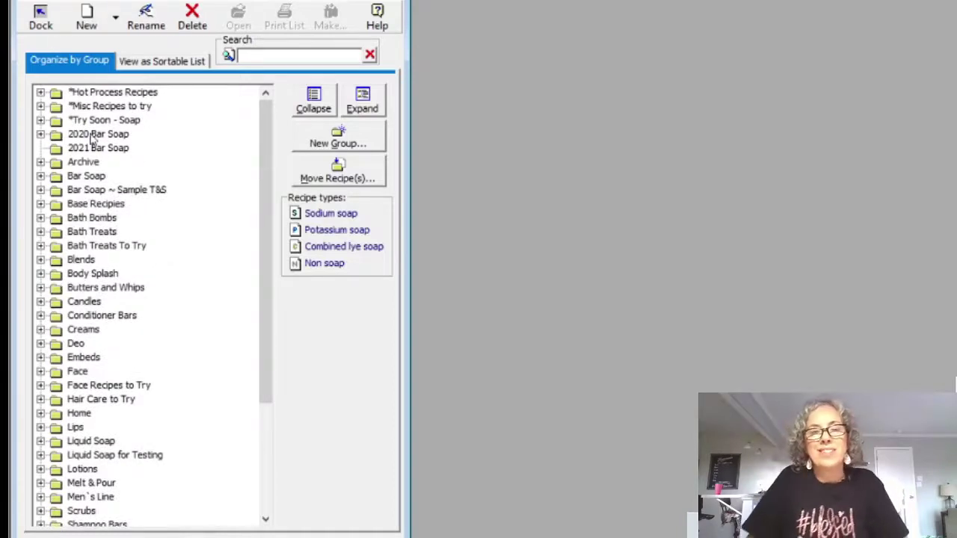
- Expand and collapse the 2020 Bar Soap and Creams groups
click(41, 135)
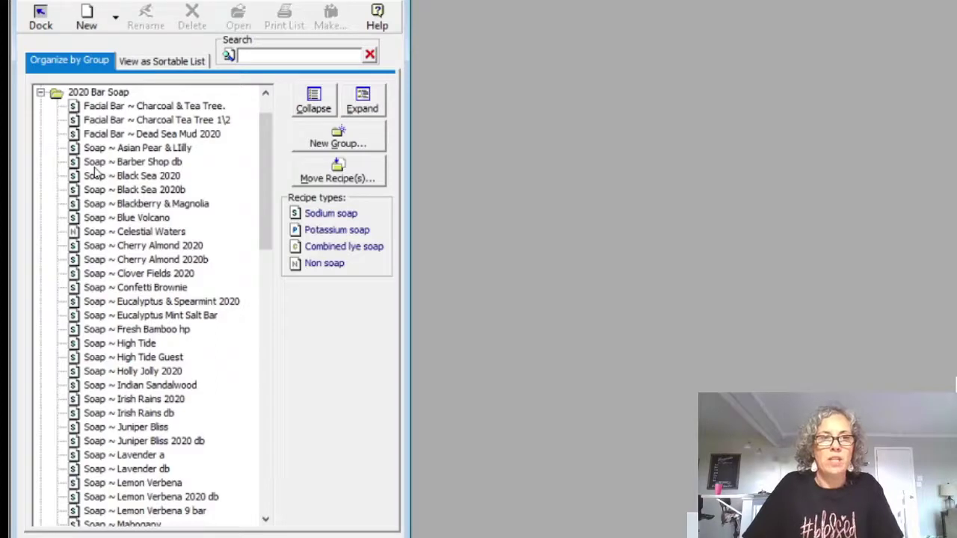
scroll(95, 172, down, 6)
scroll(104, 134, up, 7)
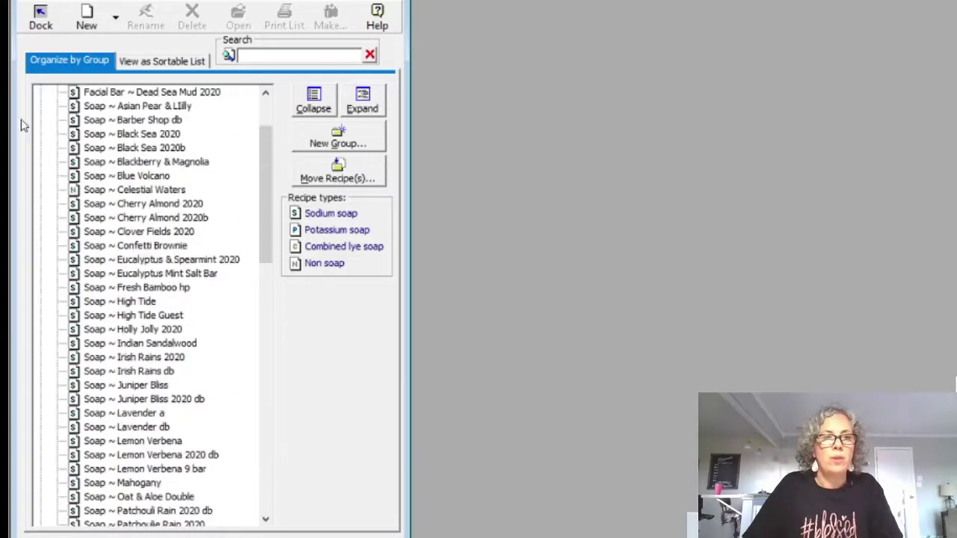
click(40, 135)
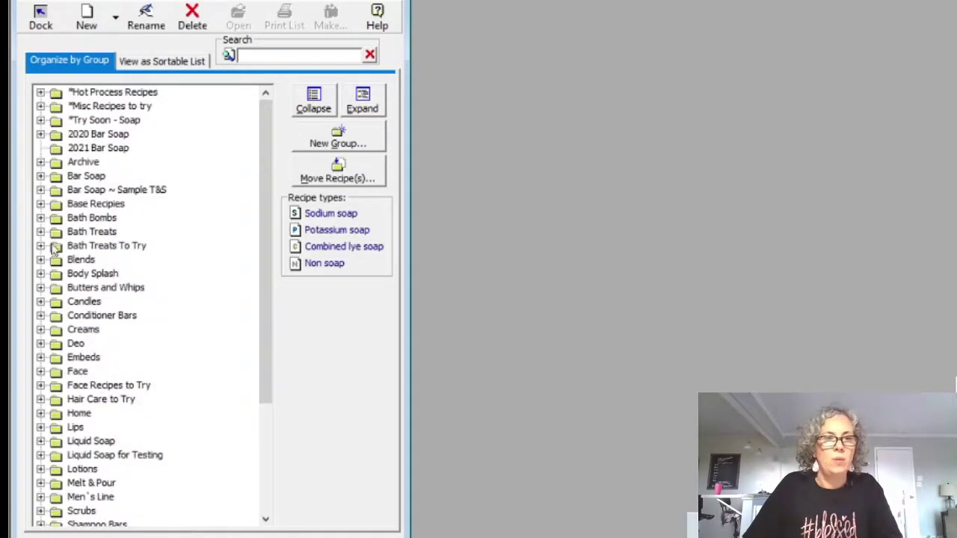
click(41, 330)
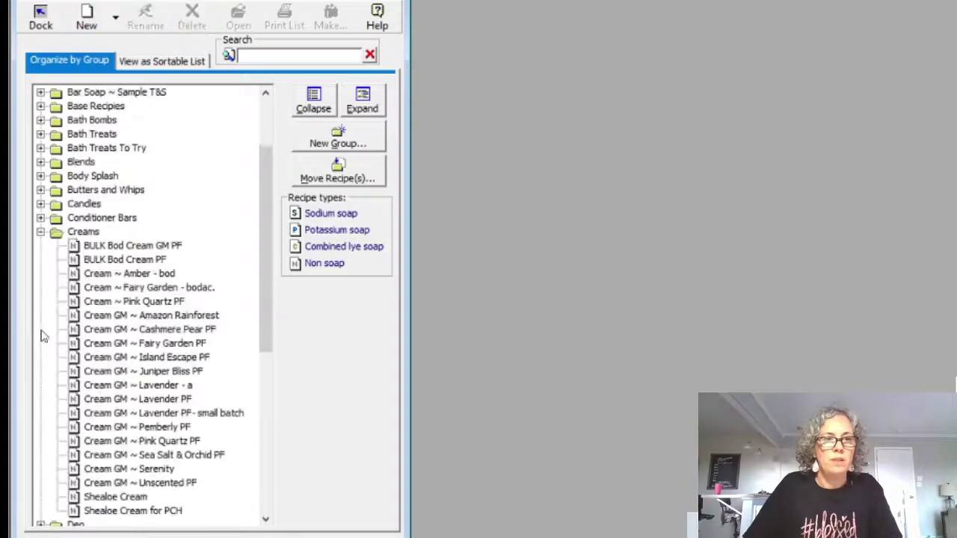
click(40, 232)
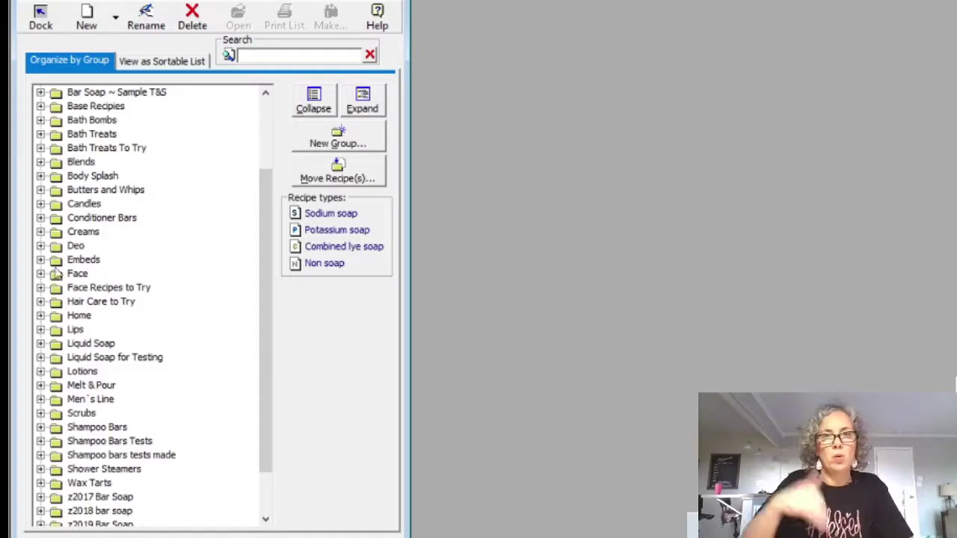
- Expand the Deo group, browse its recipes like Deo Balm - Etsy, then collapse it
click(40, 245)
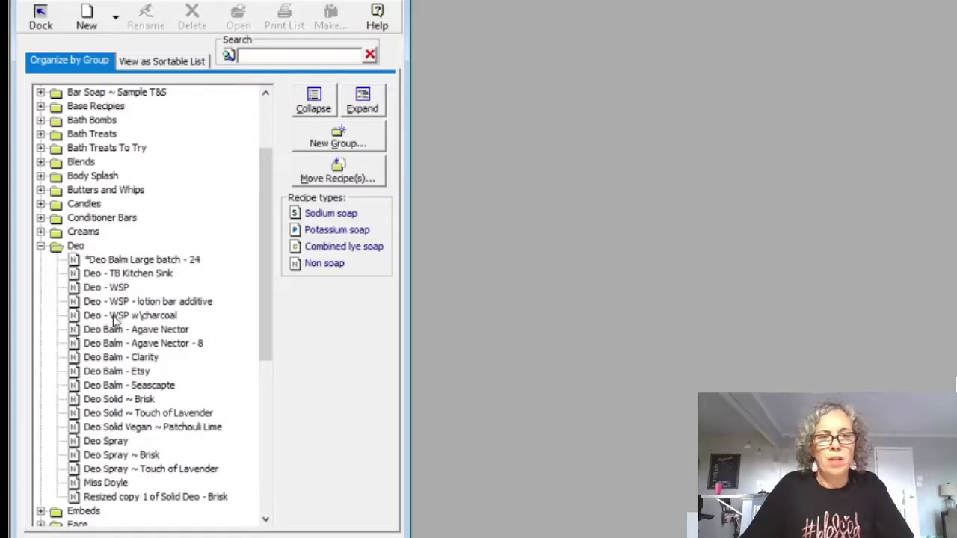
click(121, 315)
click(124, 372)
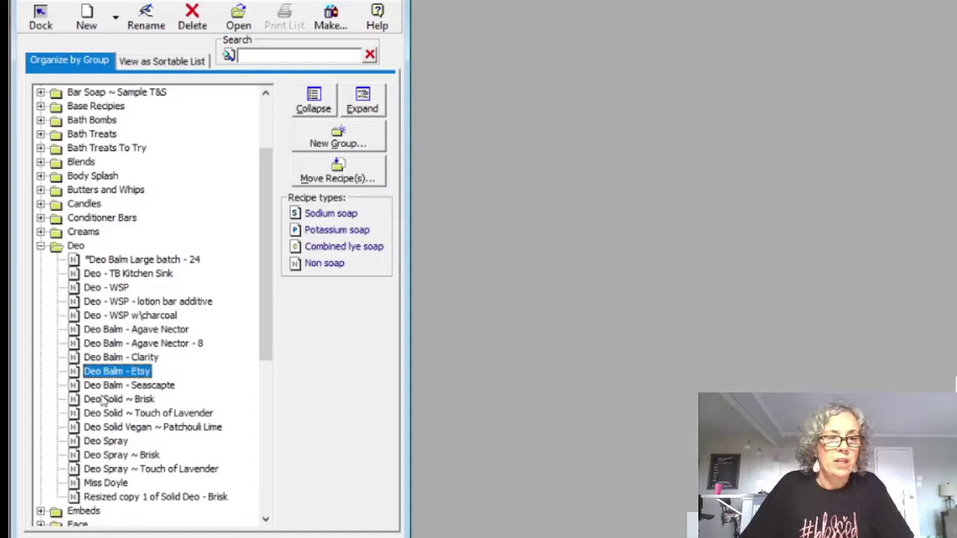
click(105, 485)
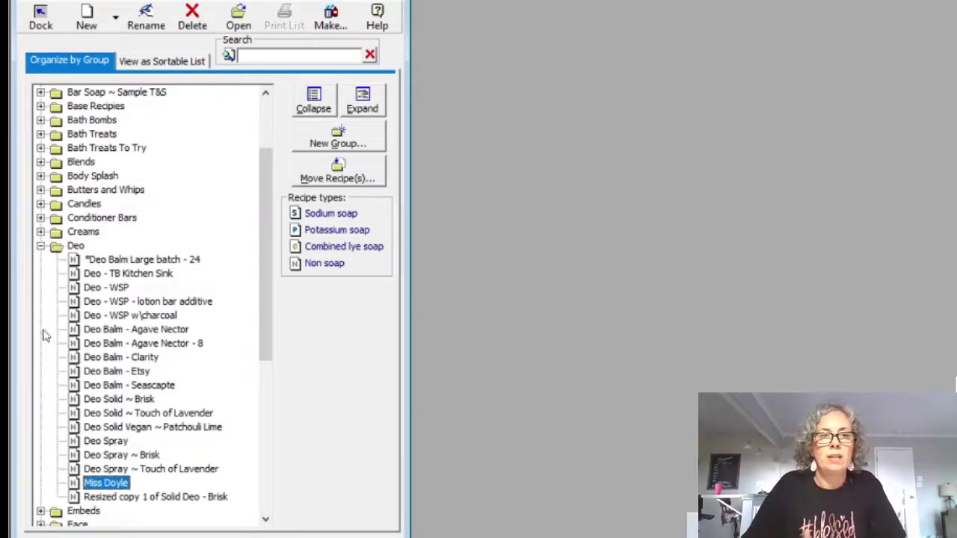
click(40, 246)
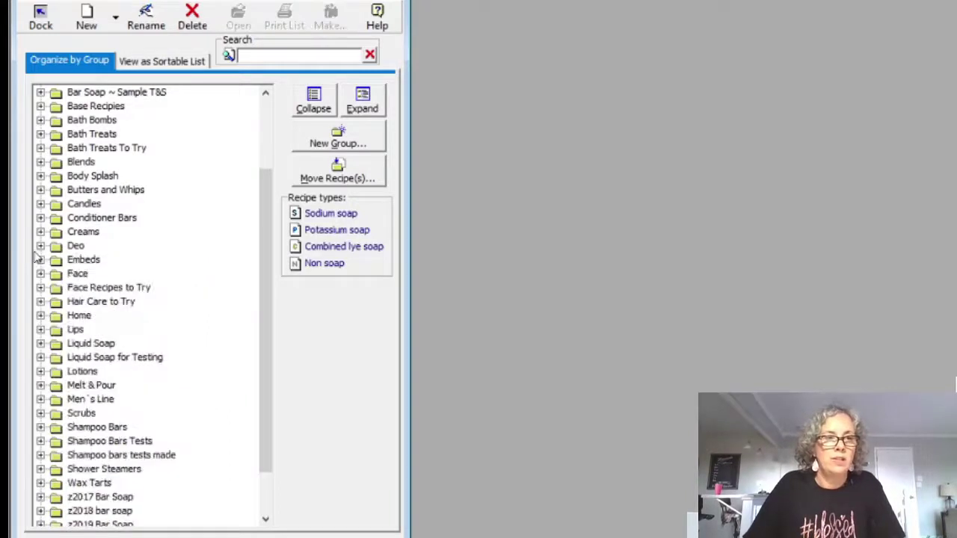
- Browse the Face Recipes to Try, Hair Care, Shampoo Bars, Liquid Soap and Misc Recipes groups
click(143, 289)
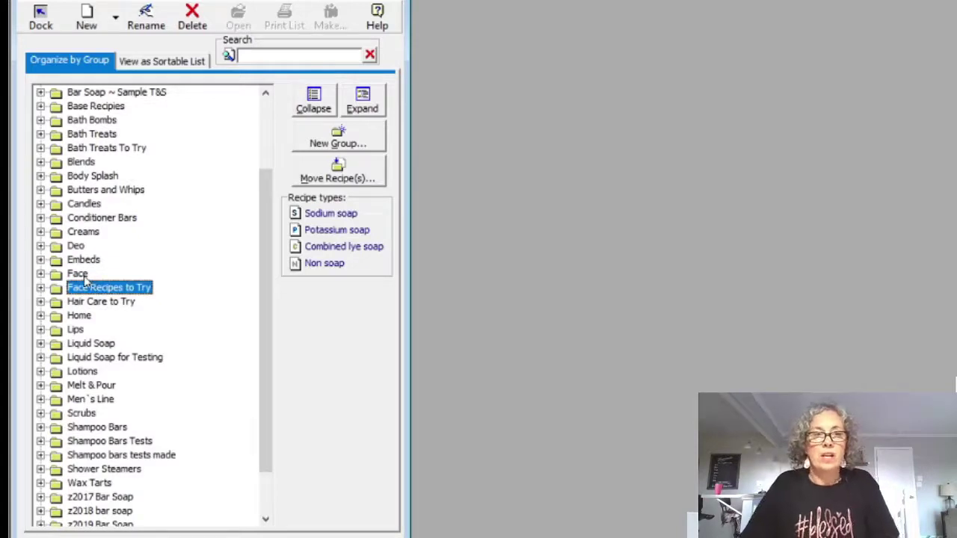
click(105, 303)
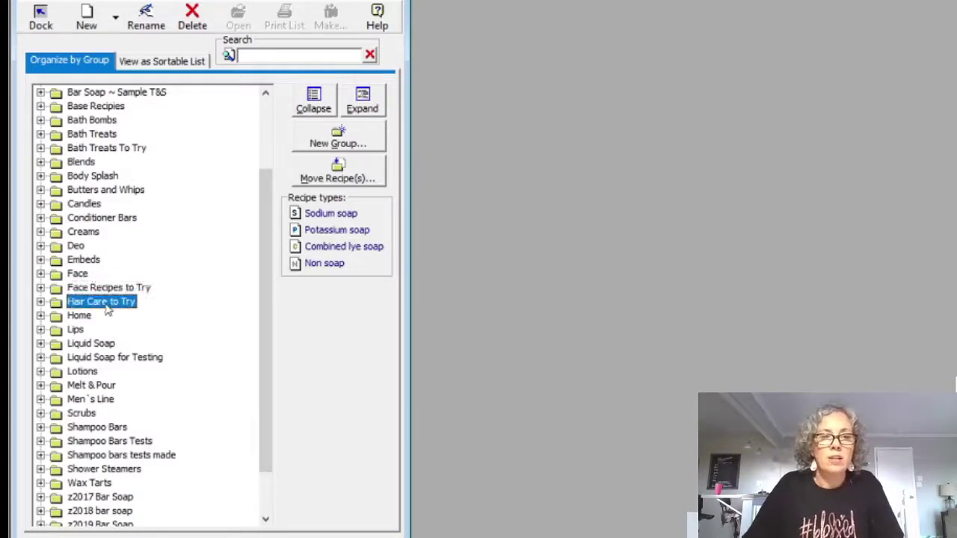
click(111, 441)
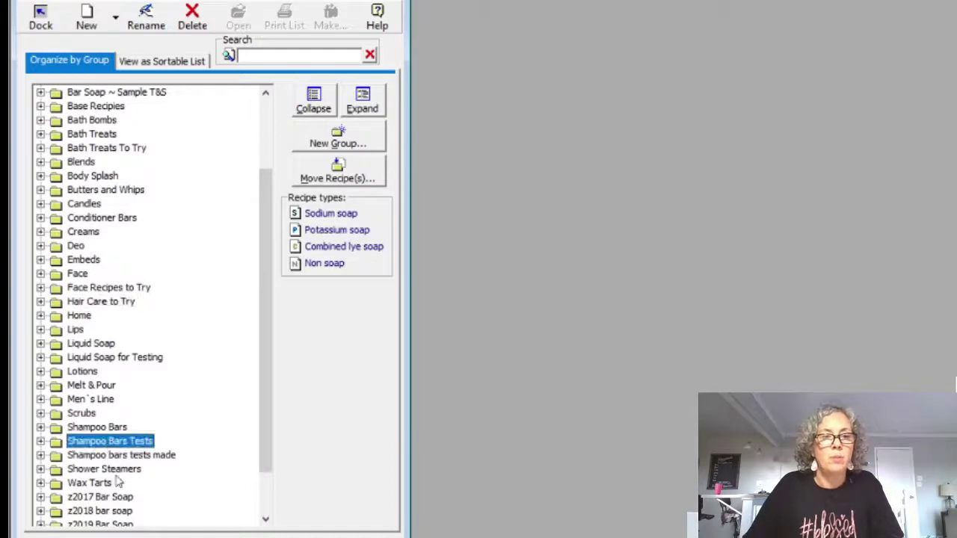
click(117, 457)
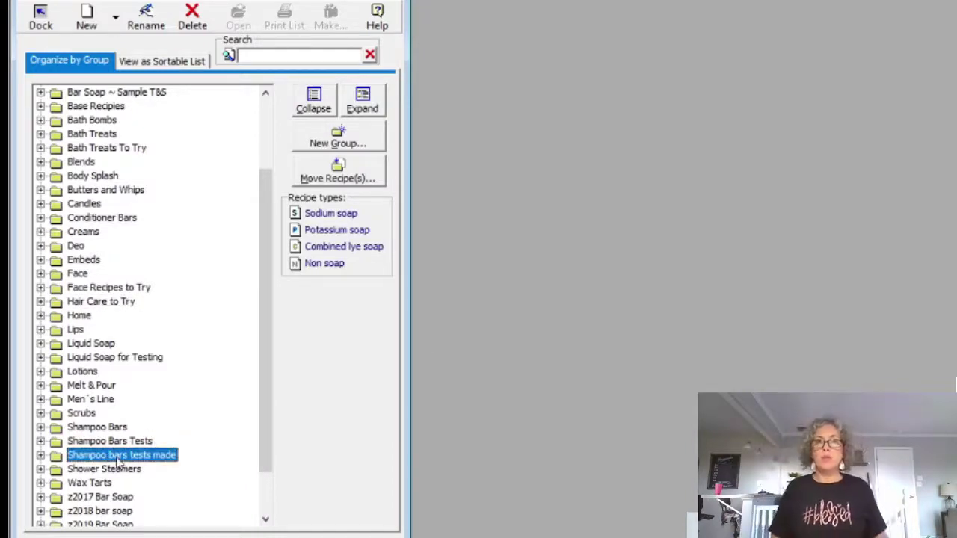
click(112, 357)
scroll(84, 305, up, 3)
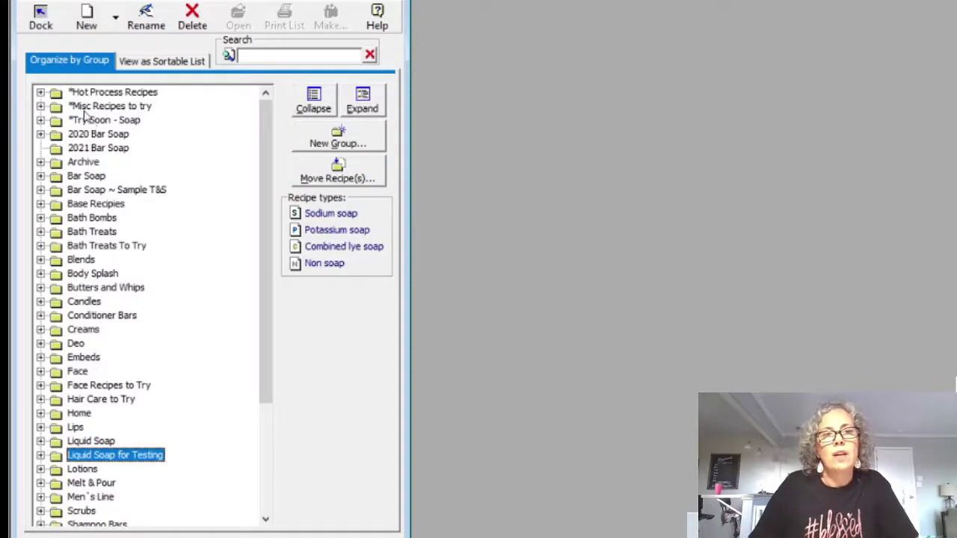
click(122, 109)
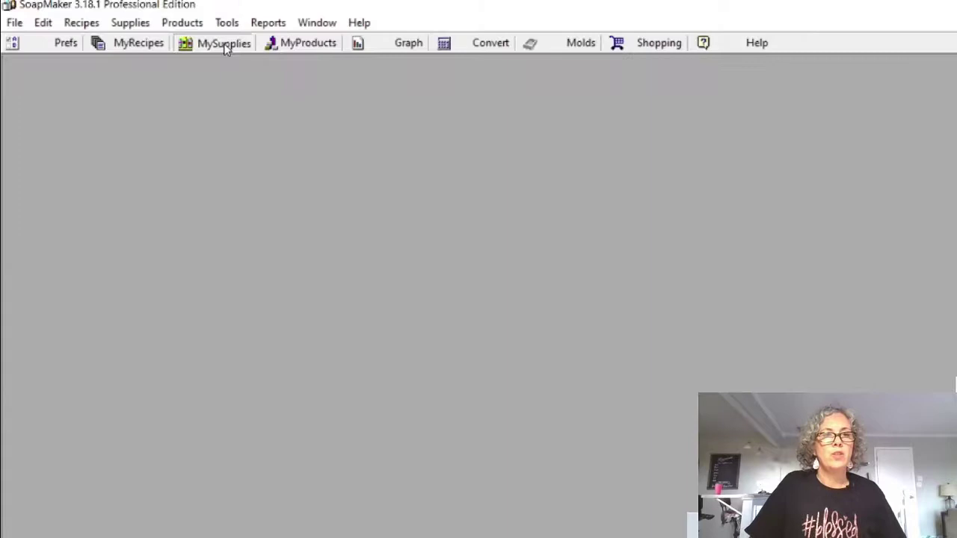
- Open My Supplies and add Almond Butter to the favourite oils, making 29 favourites
click(223, 45)
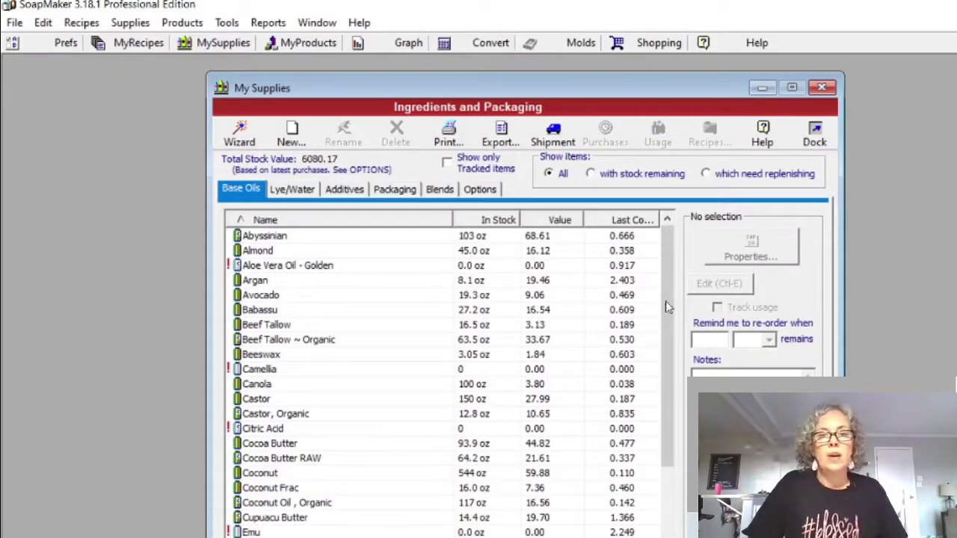
drag(548, 96, 514, 88)
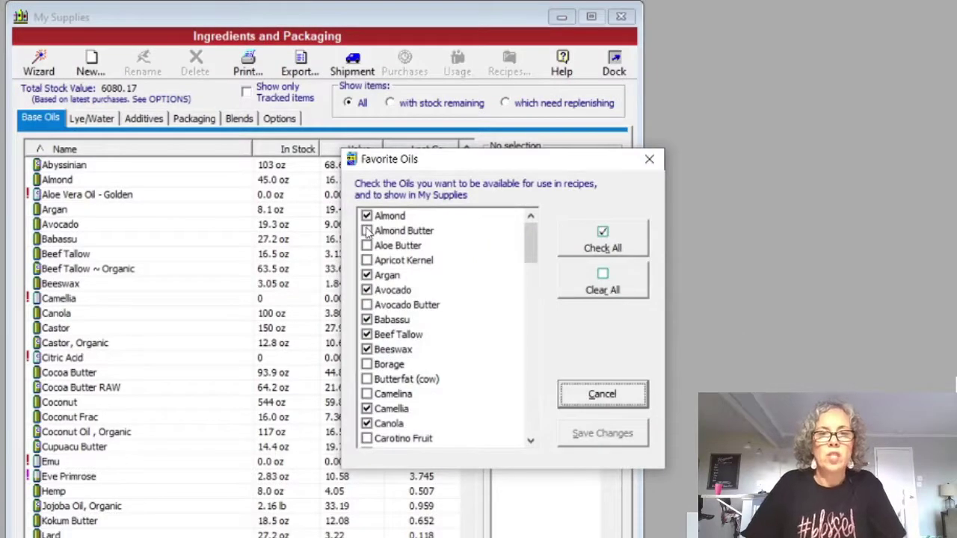
click(367, 231)
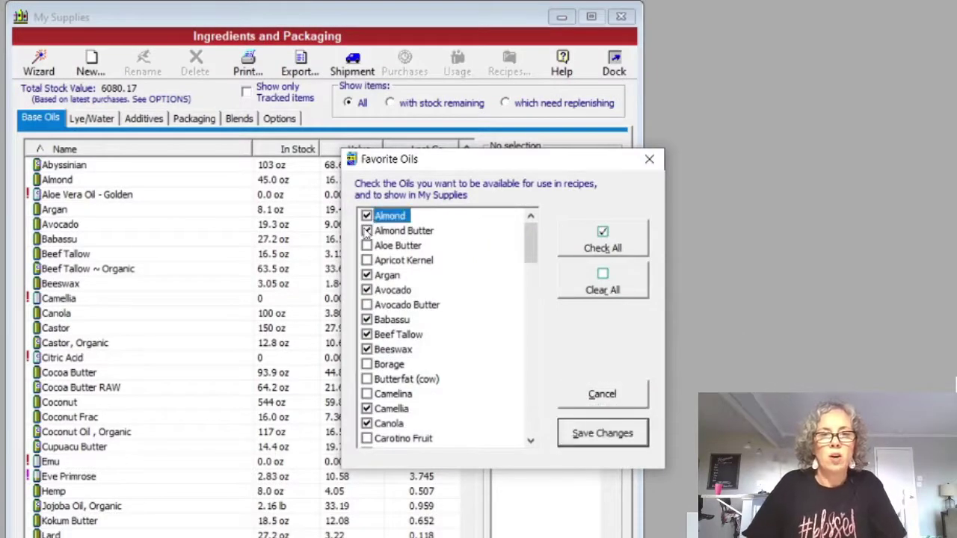
click(589, 440)
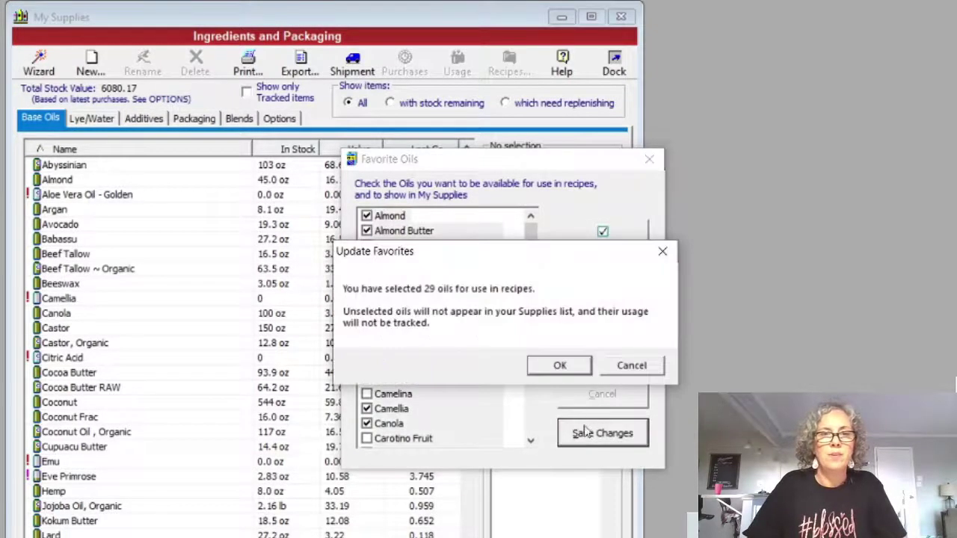
click(559, 364)
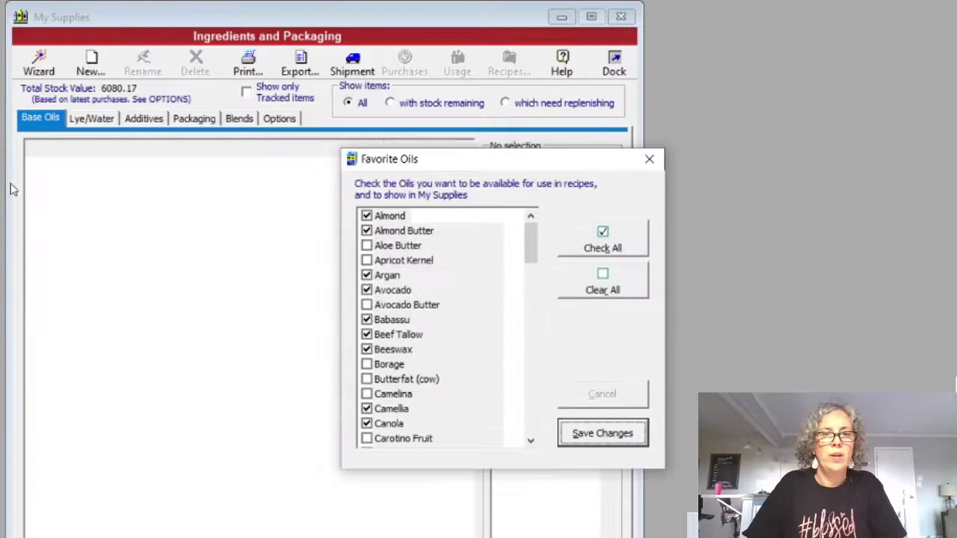
click(62, 196)
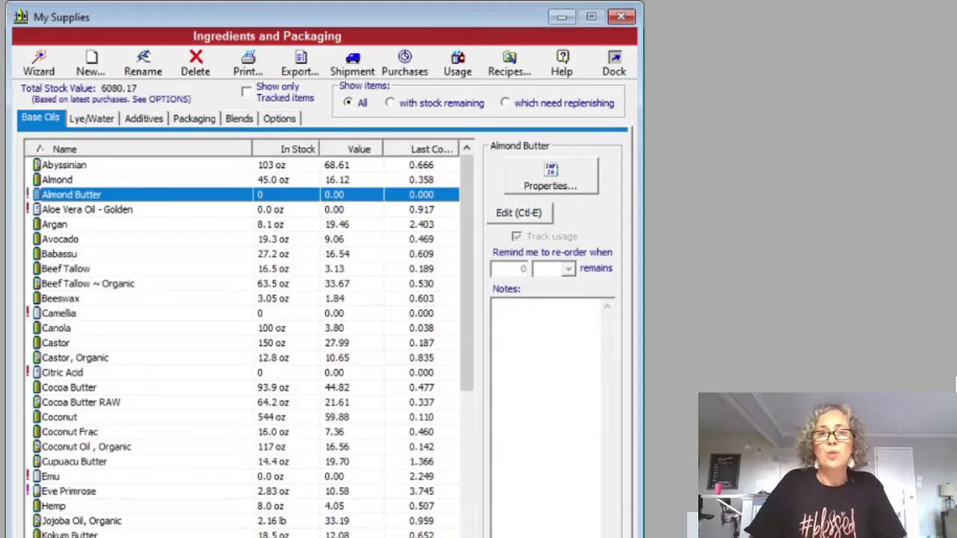
- Remove Almond Butter from the favourite oils again and save
double_click(71, 194)
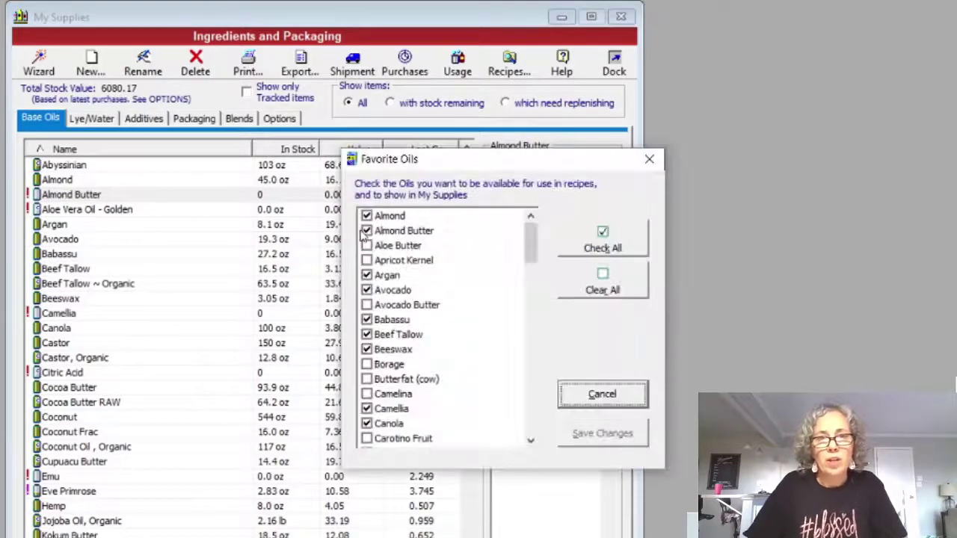
click(367, 231)
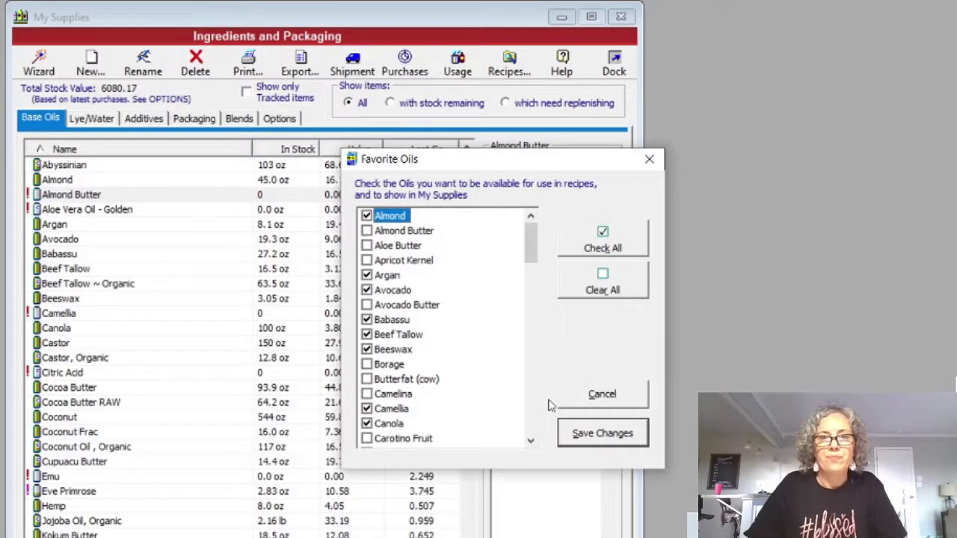
click(582, 437)
click(547, 370)
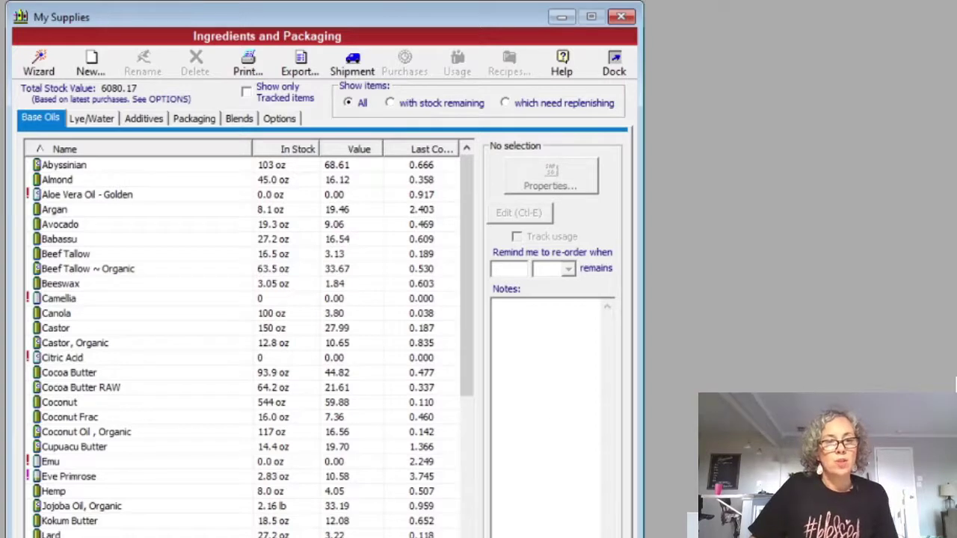
- Select the Beef Tallow, Beef Tallow ~ Organic and Coconut Oil, Organic base oil entries
click(84, 269)
click(68, 254)
click(68, 270)
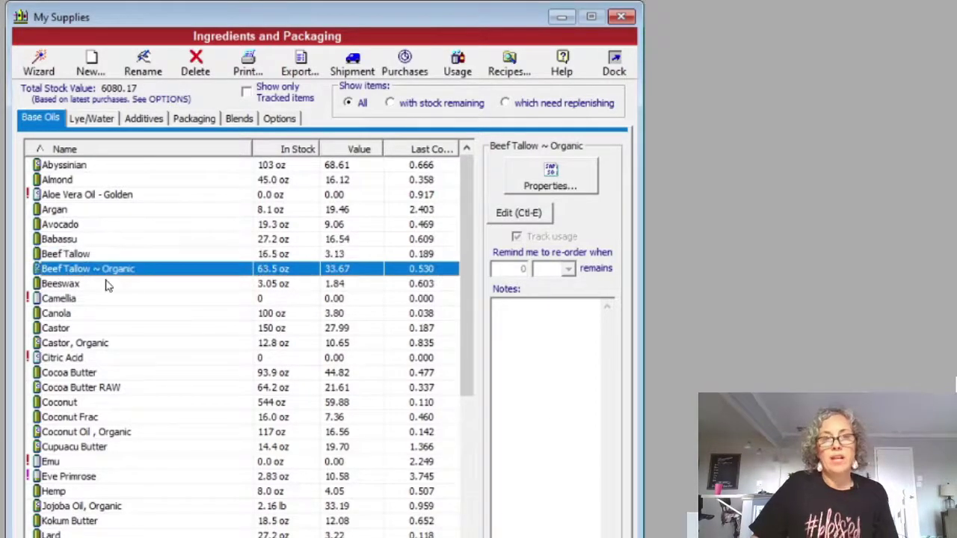
click(64, 433)
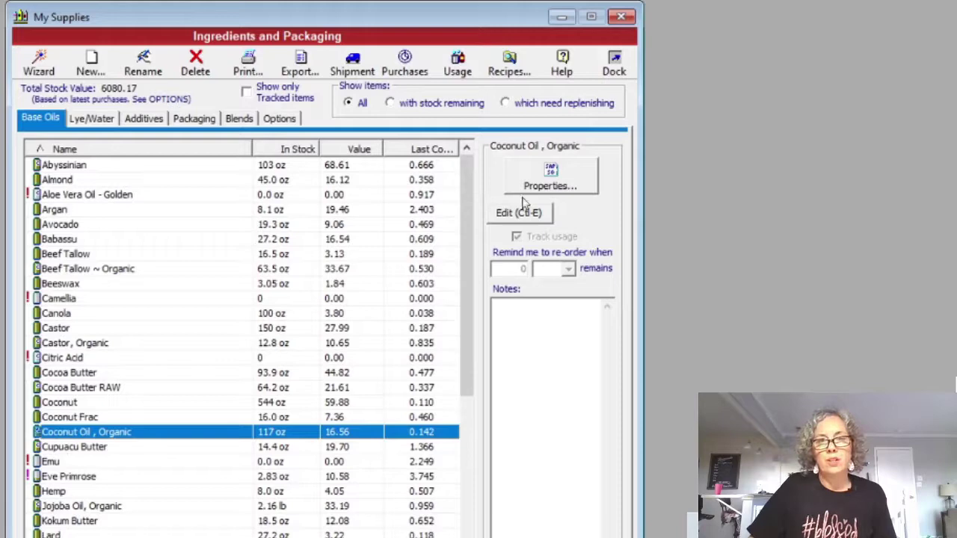
- Create a new base oil named 'Coconut Oil, Virgin', accepting the temporary specific gravity 0.95
click(79, 69)
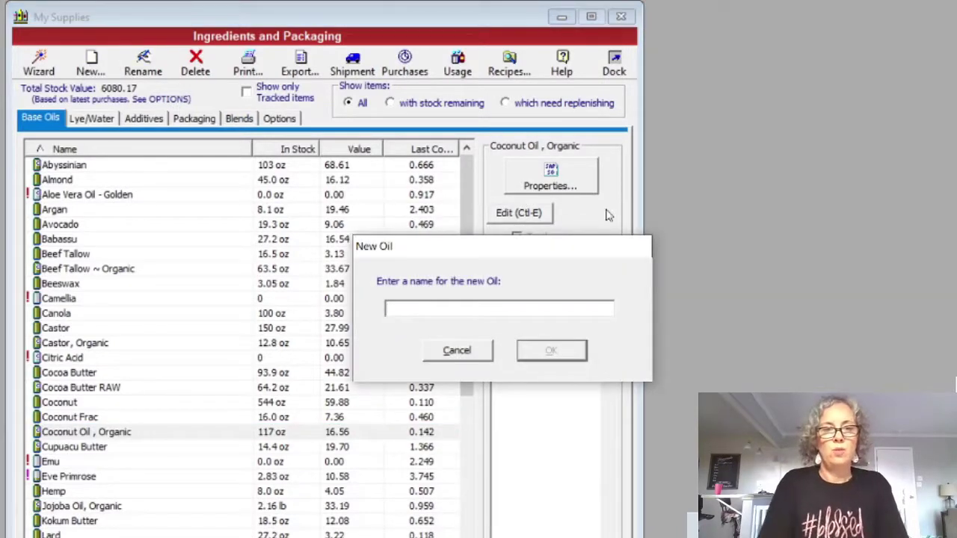
text(Coconut)
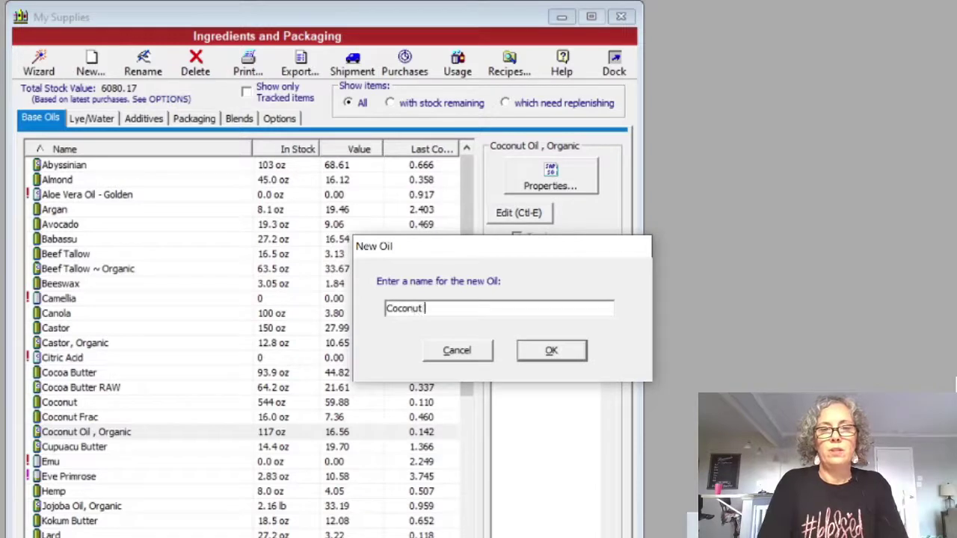
text( Oil, )
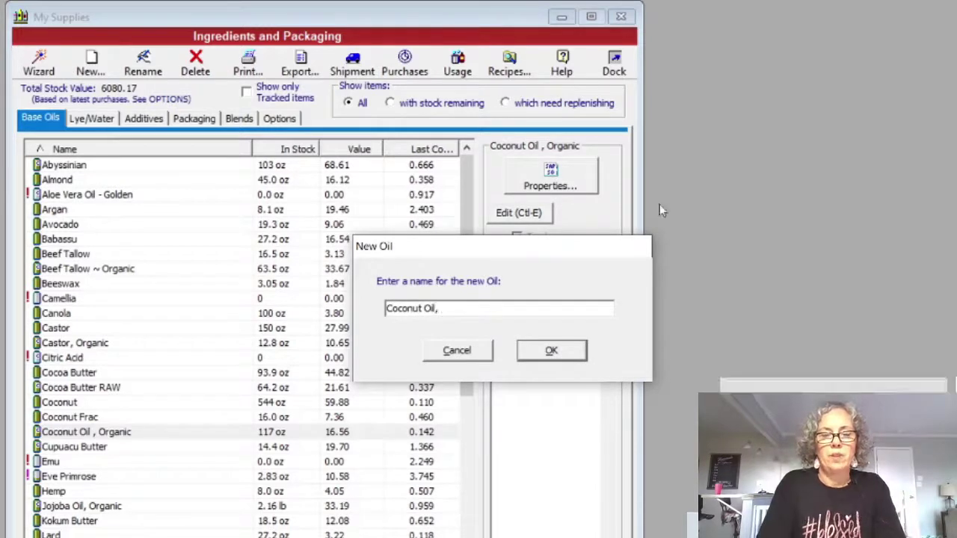
text(Virgin)
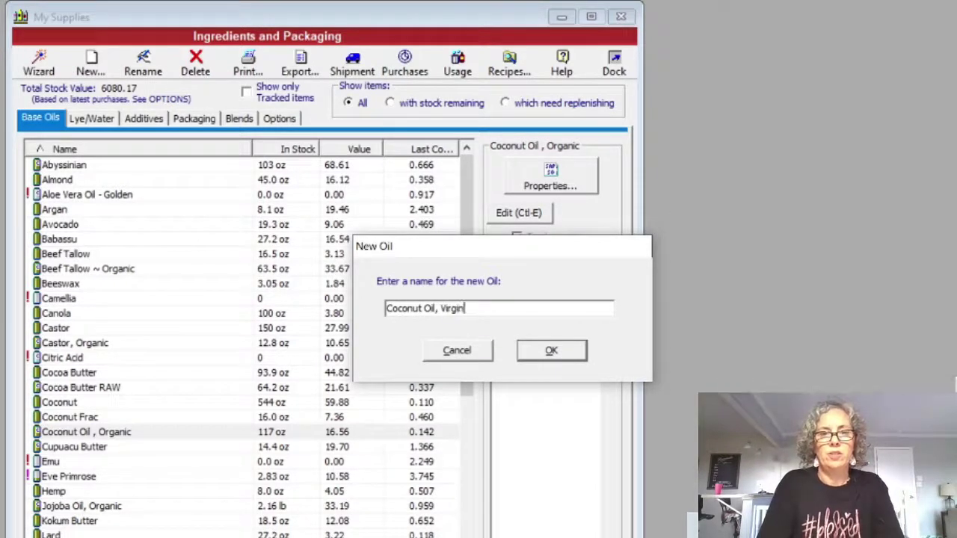
click(568, 355)
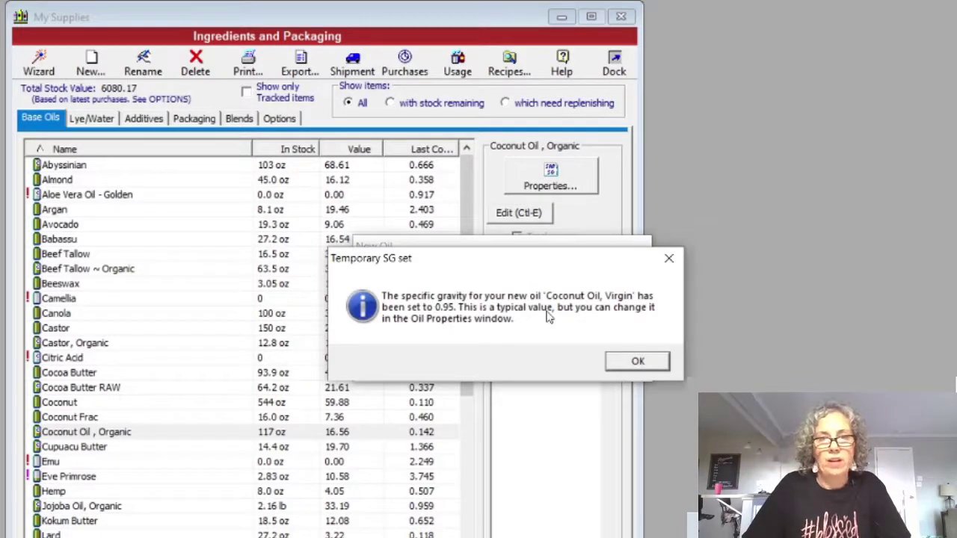
click(638, 361)
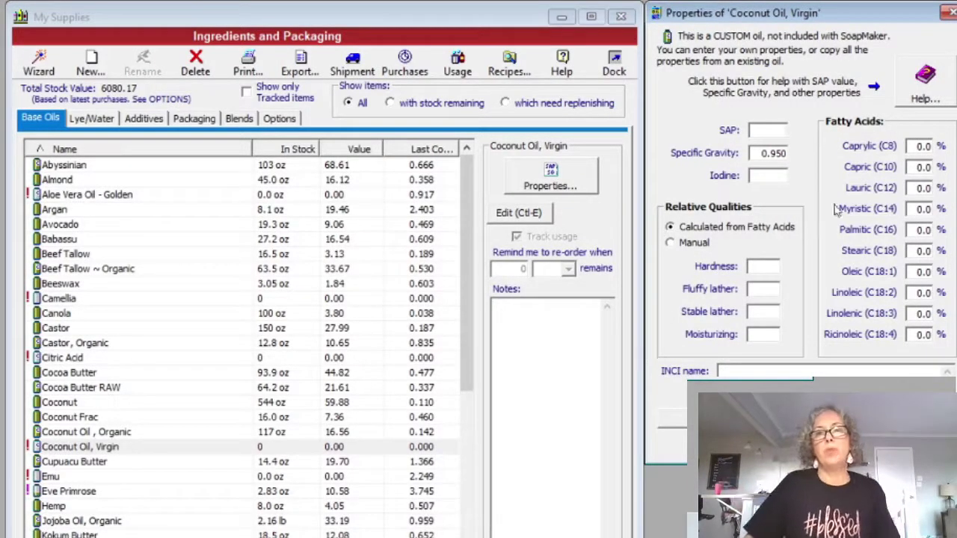
- Copy Coconut's properties (SAP 0.180, gravity 0.926, lauric 48%) into Coconut Oil, Virgin
drag(723, 15, 702, 58)
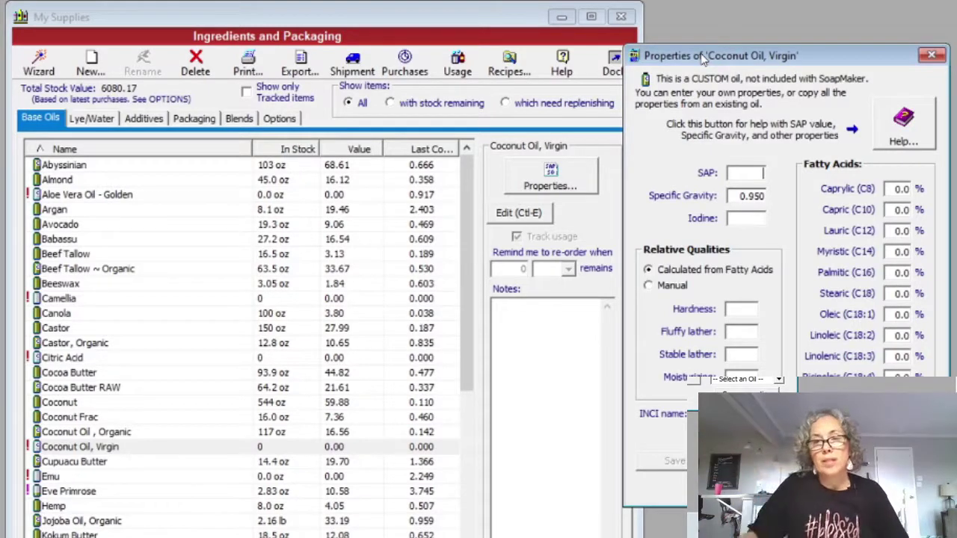
click(778, 380)
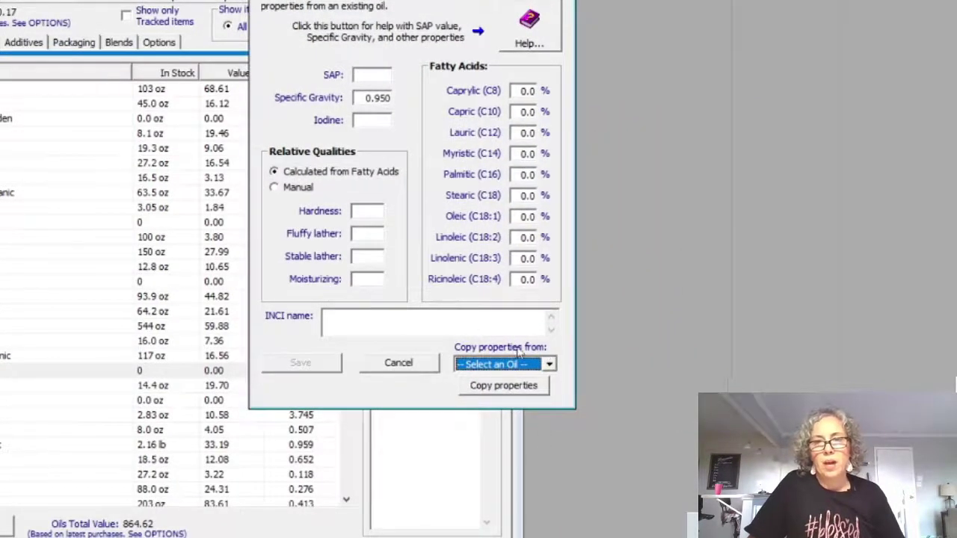
click(549, 364)
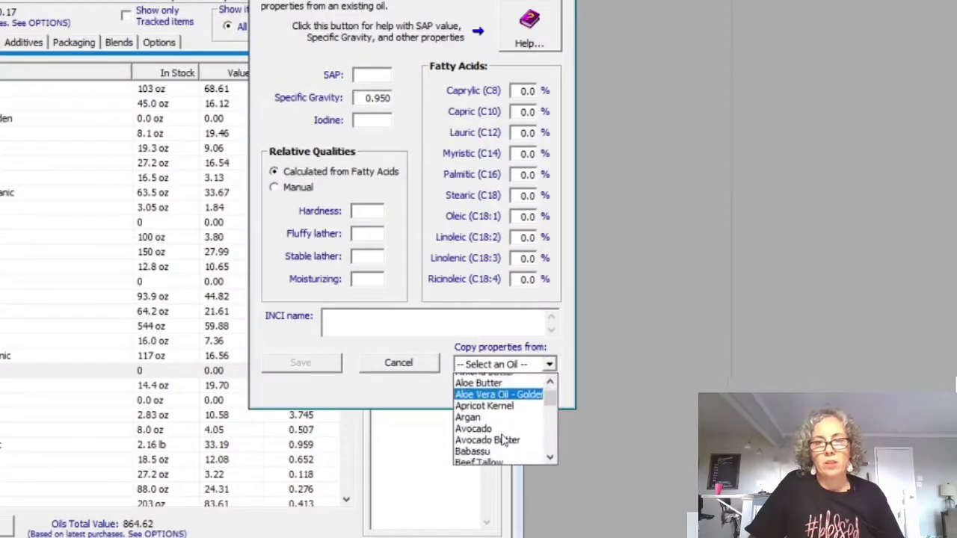
scroll(505, 441, down, 4)
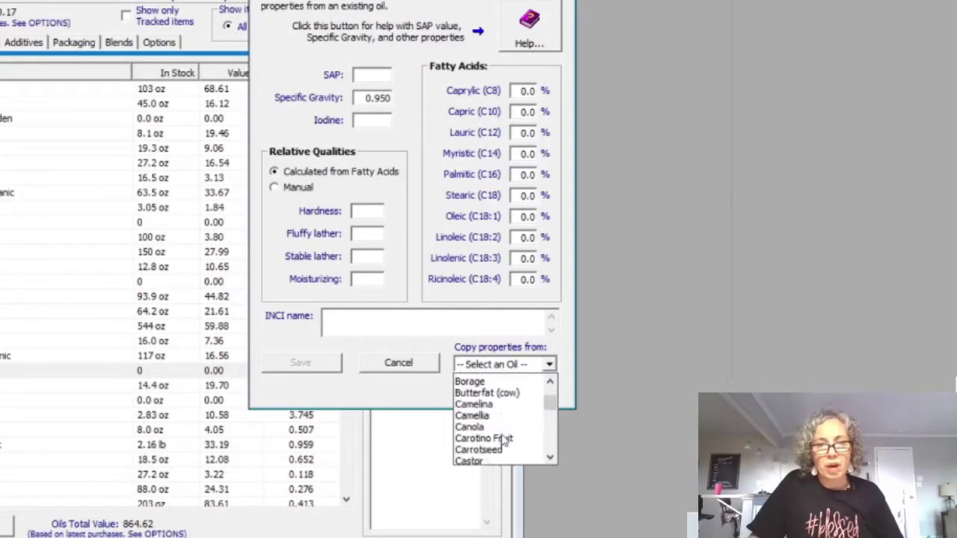
scroll(505, 441, down, 3)
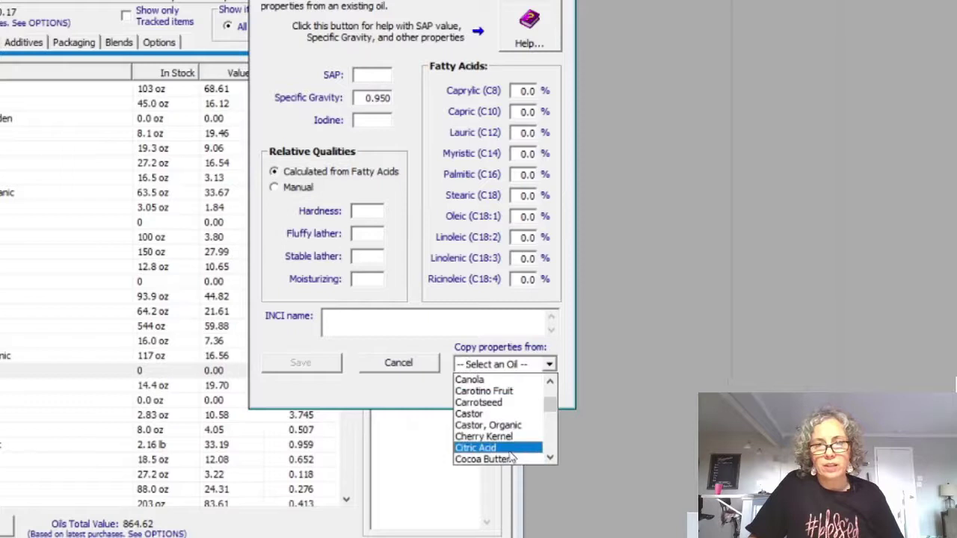
scroll(505, 448, down, 1)
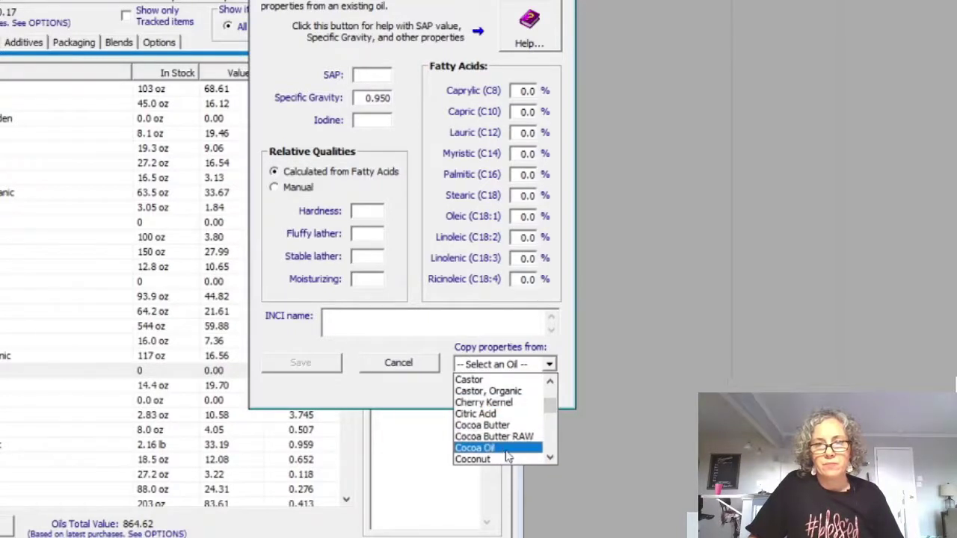
click(508, 459)
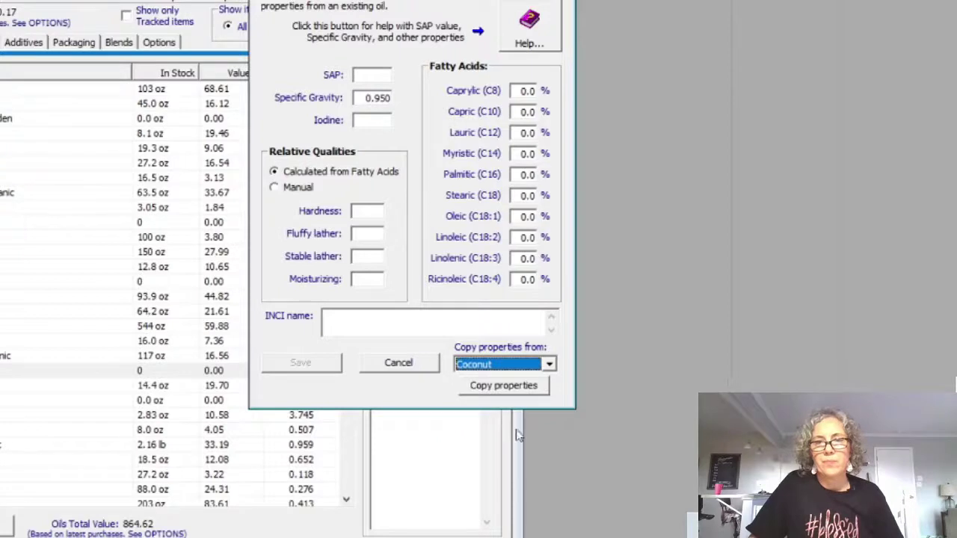
click(499, 388)
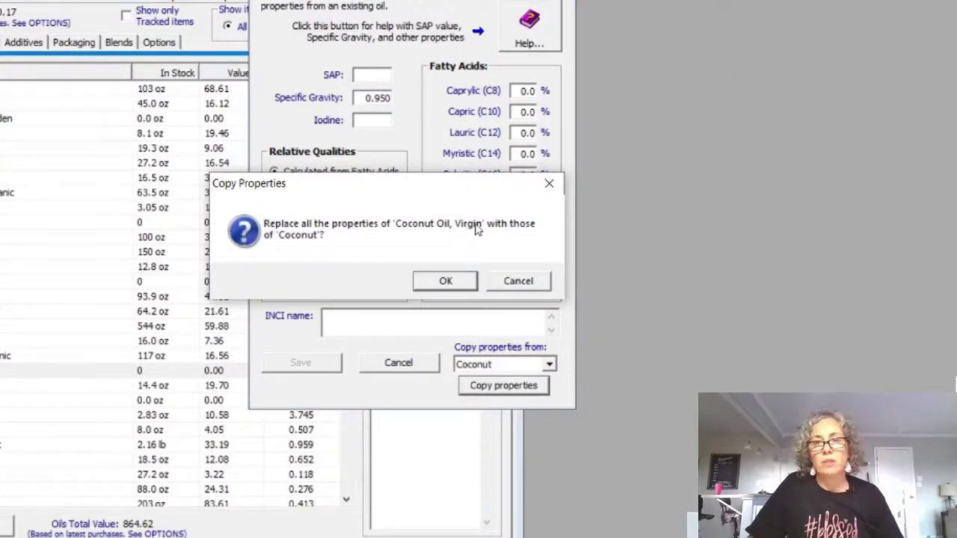
click(454, 286)
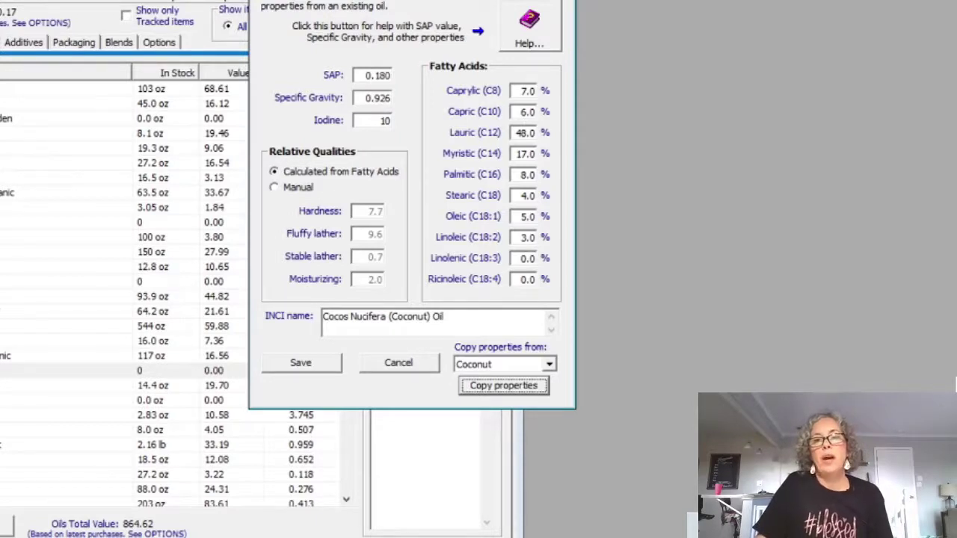
click(433, 281)
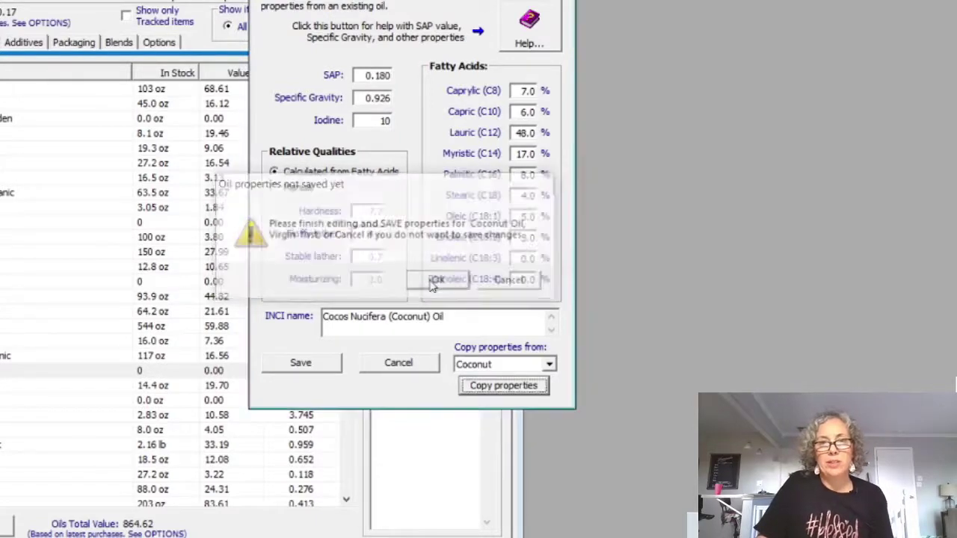
- Save Coconut Oil, Virgin's properties, then show Additives with the FO fragrance category expanded
click(266, 364)
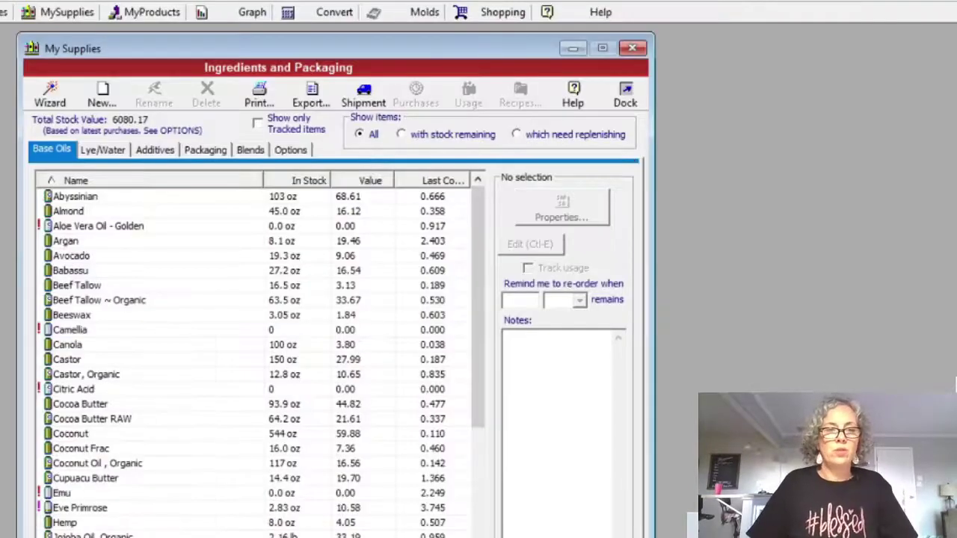
click(67, 242)
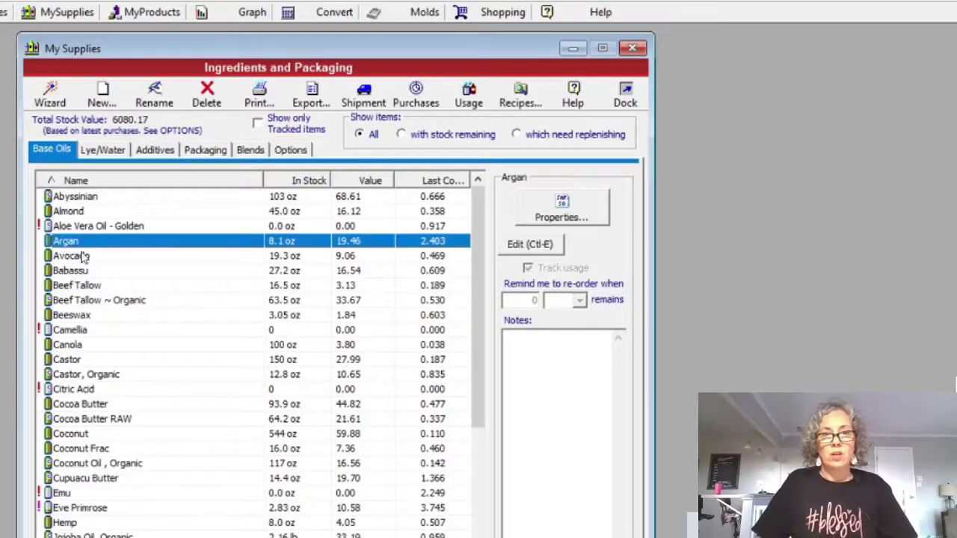
click(155, 150)
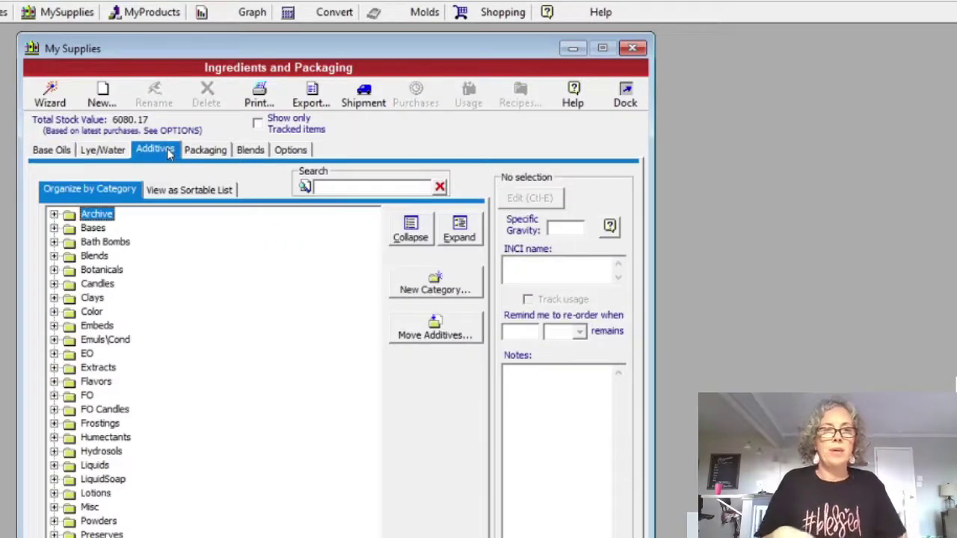
click(53, 395)
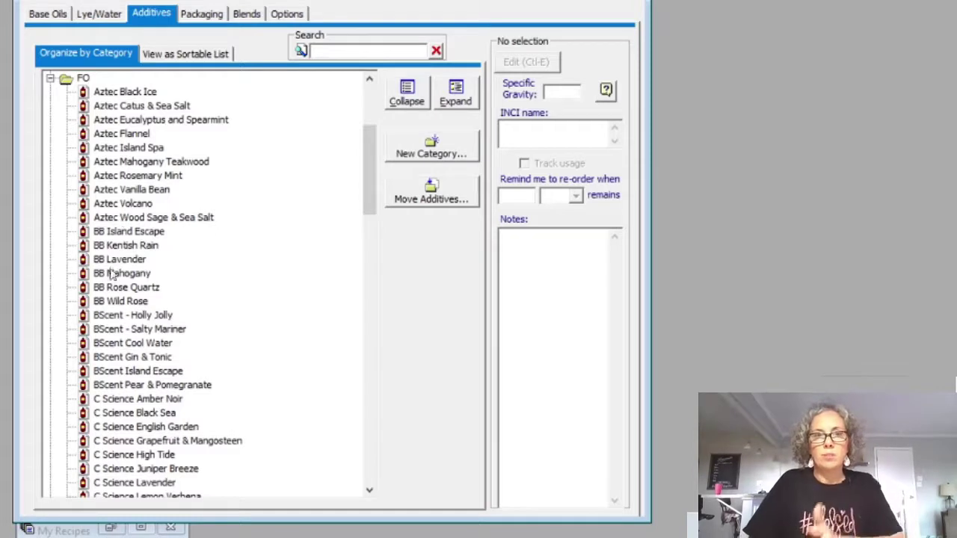
- View Aztec Rosemary Mint without editing, then show C Science English Garden's gravity and notes
click(139, 180)
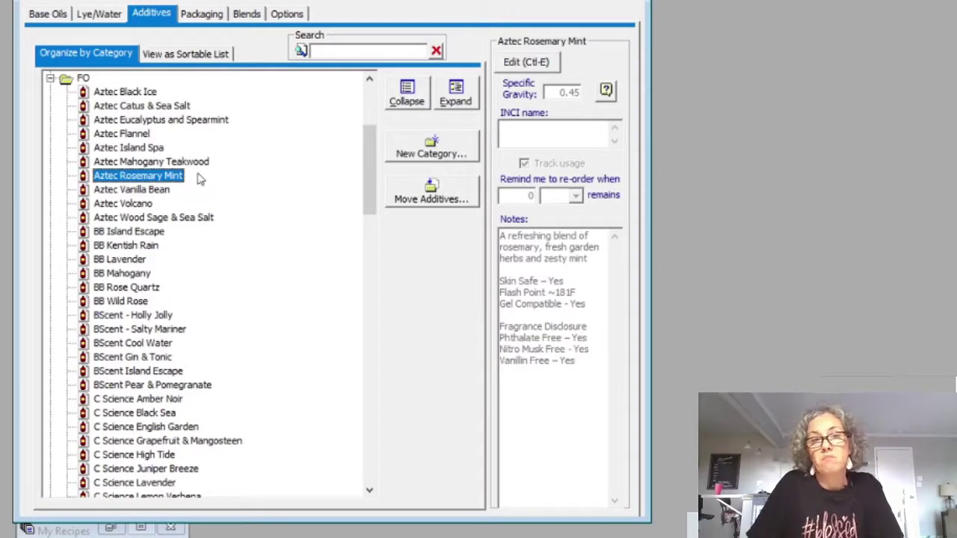
click(540, 63)
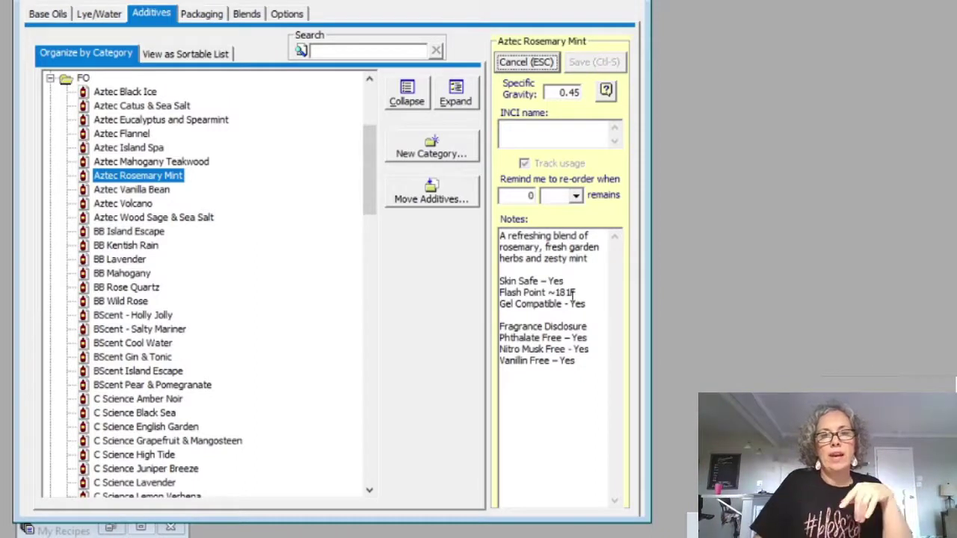
click(526, 62)
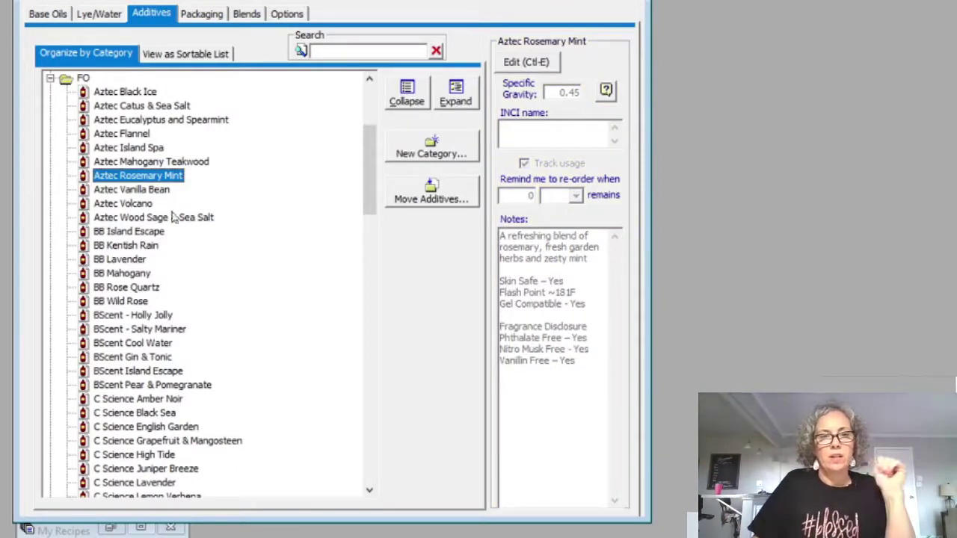
click(148, 429)
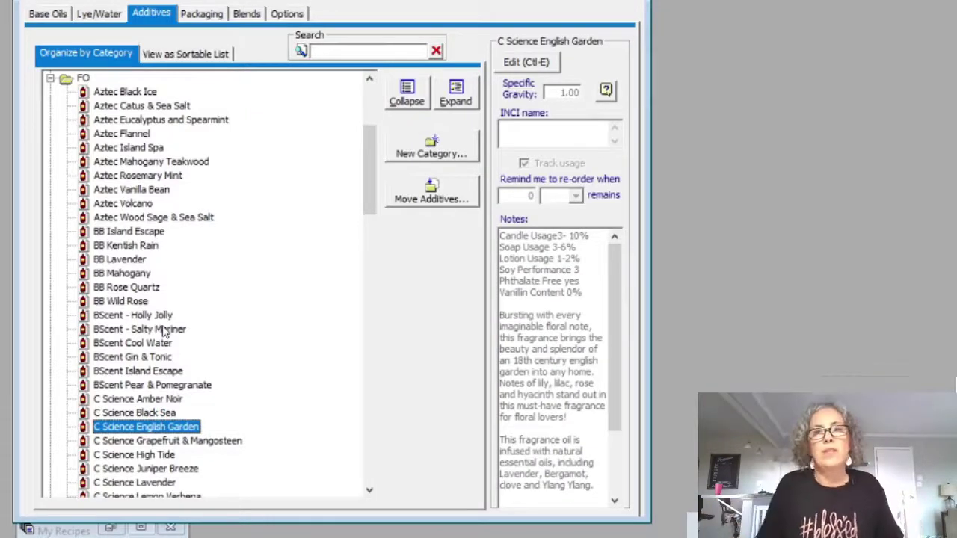
scroll(137, 195, down, 12)
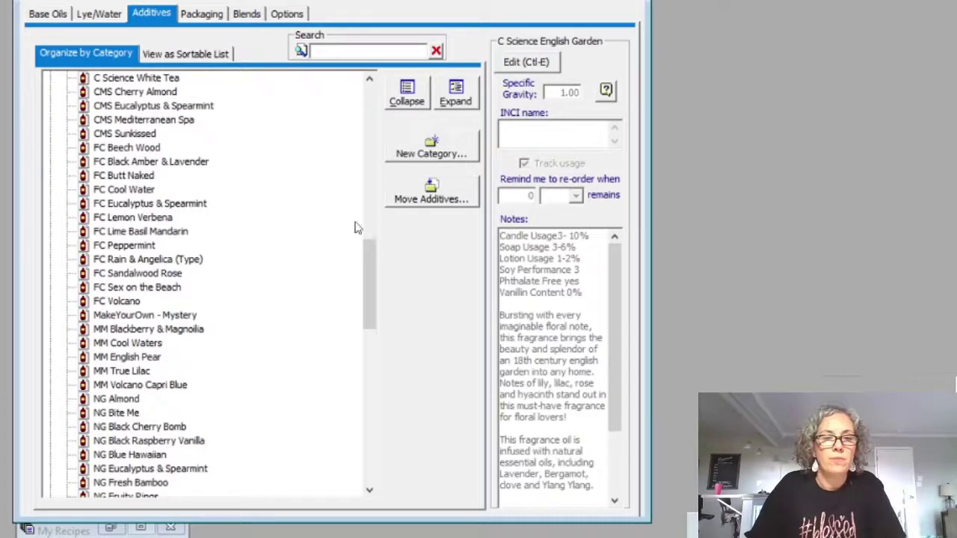
drag(367, 254, 375, 390)
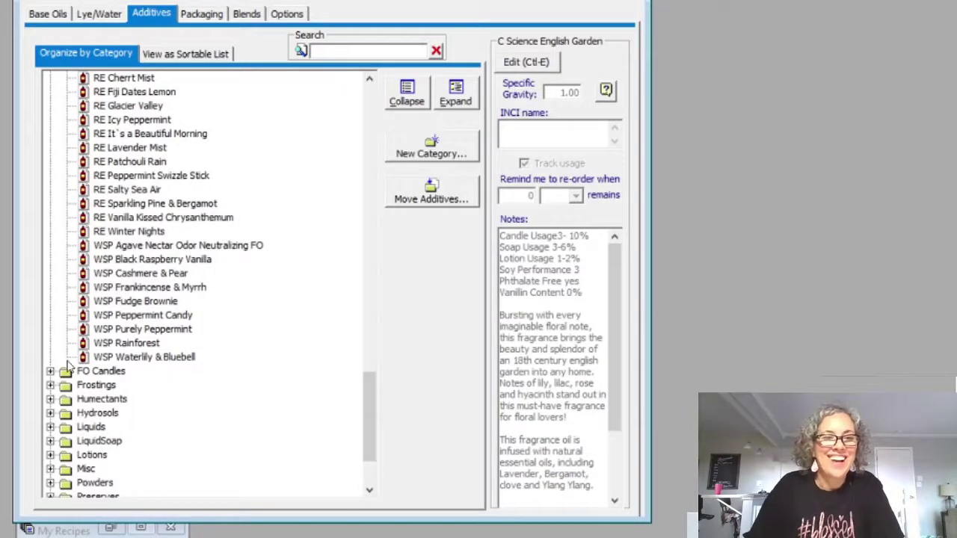
- Expand FO Candles and view the FC Apple Cider Donut fragrance details
click(112, 373)
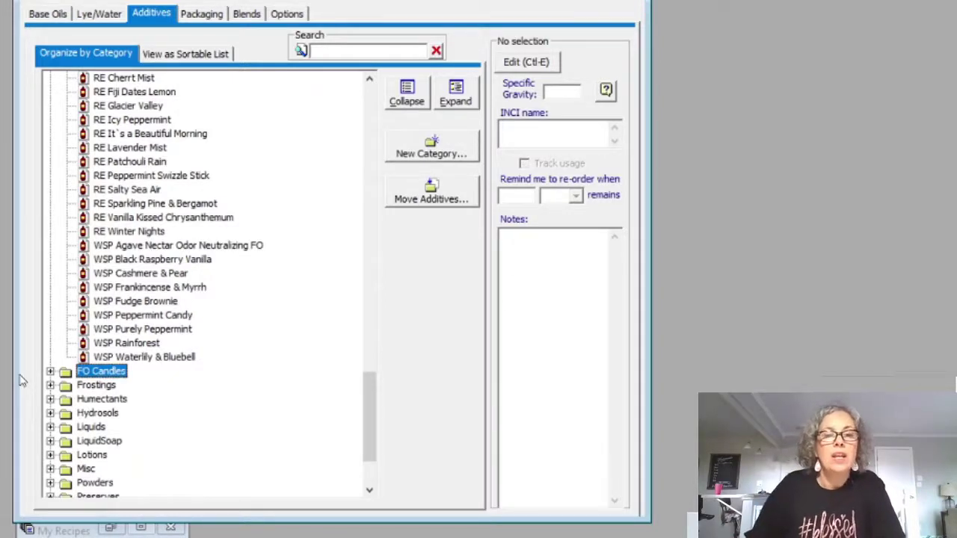
click(51, 372)
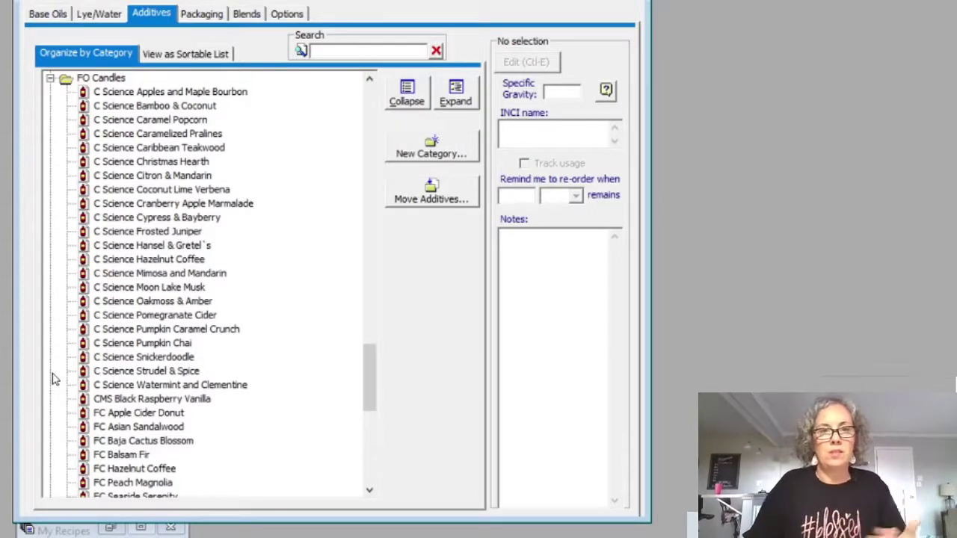
click(104, 414)
scroll(224, 411, down, 6)
drag(368, 418, 367, 197)
- Collapse the fragrances and expand Color to view MM Apple Green details
click(46, 170)
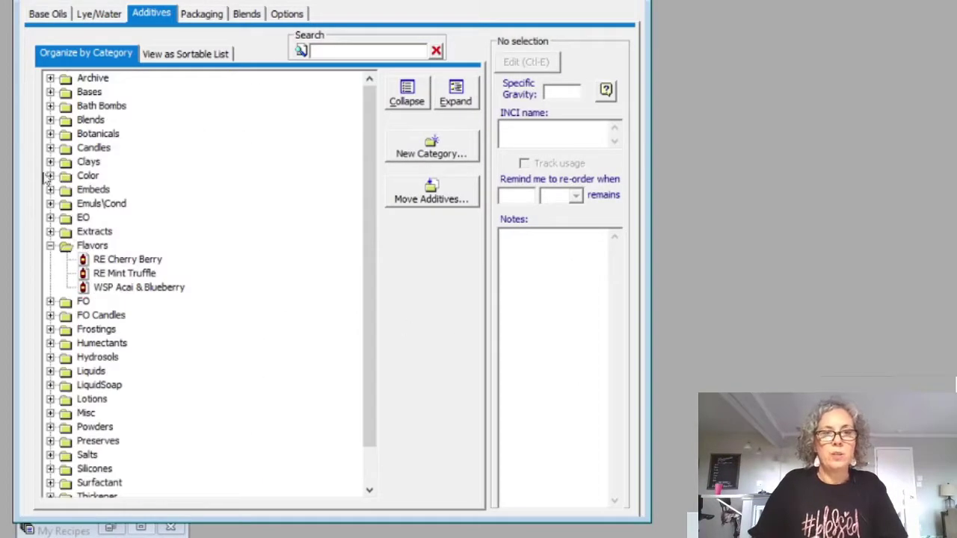
click(50, 175)
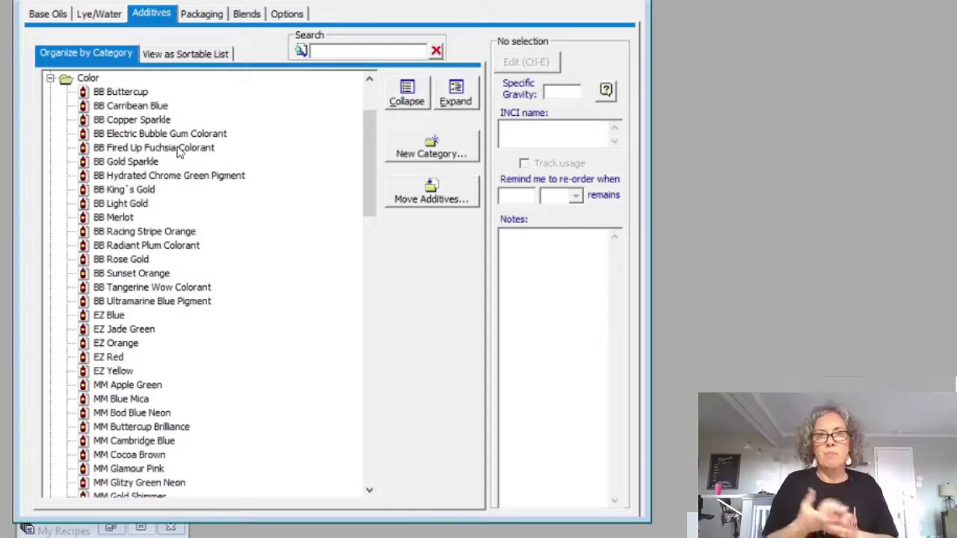
key(m)
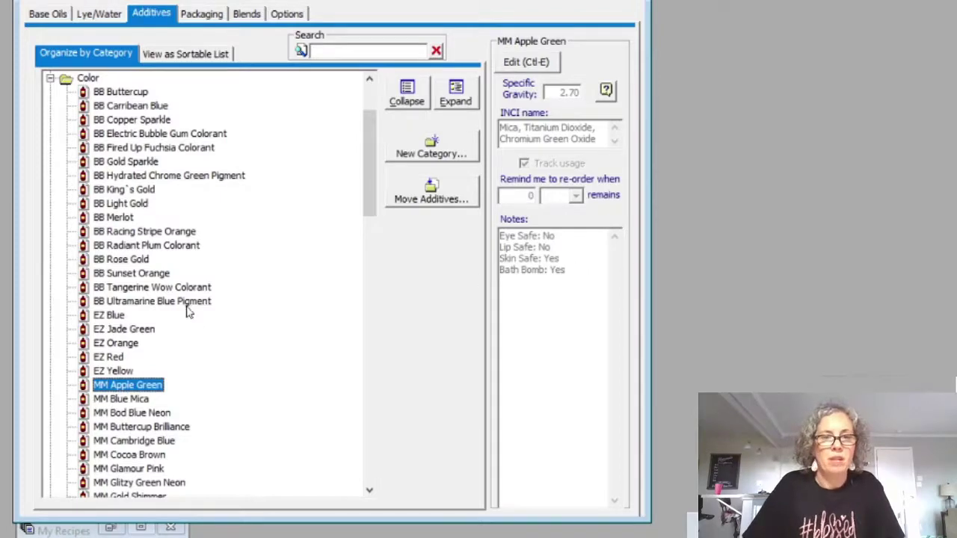
scroll(175, 356, down, 5)
scroll(175, 357, up, 7)
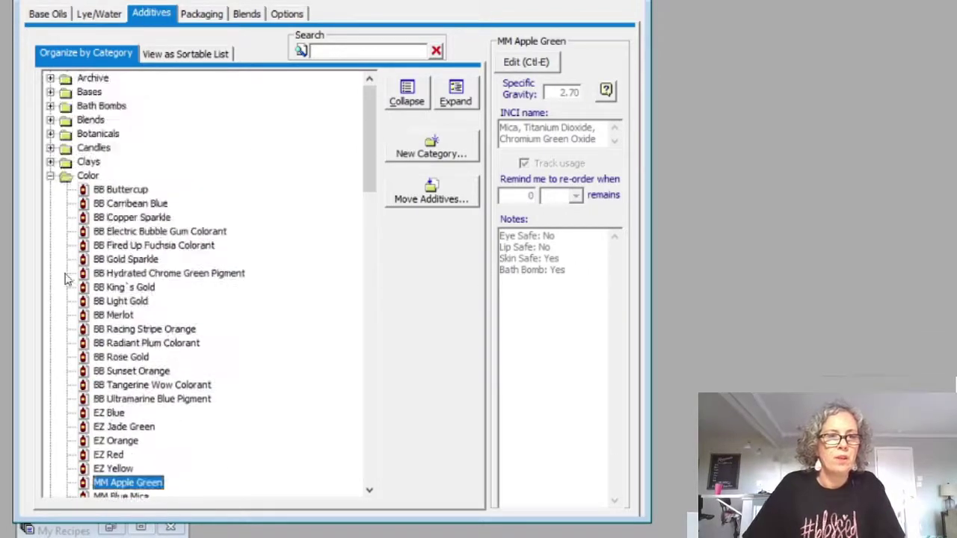
- Collapse Color and Emuls\Cond, select Archive, Bath Bombs and Lotions, then show Packaging supplies
click(50, 175)
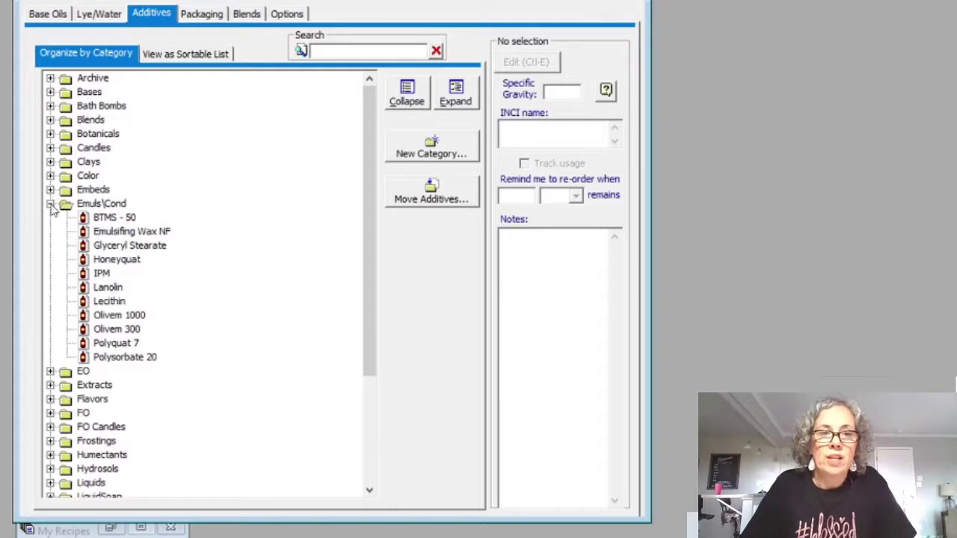
click(50, 204)
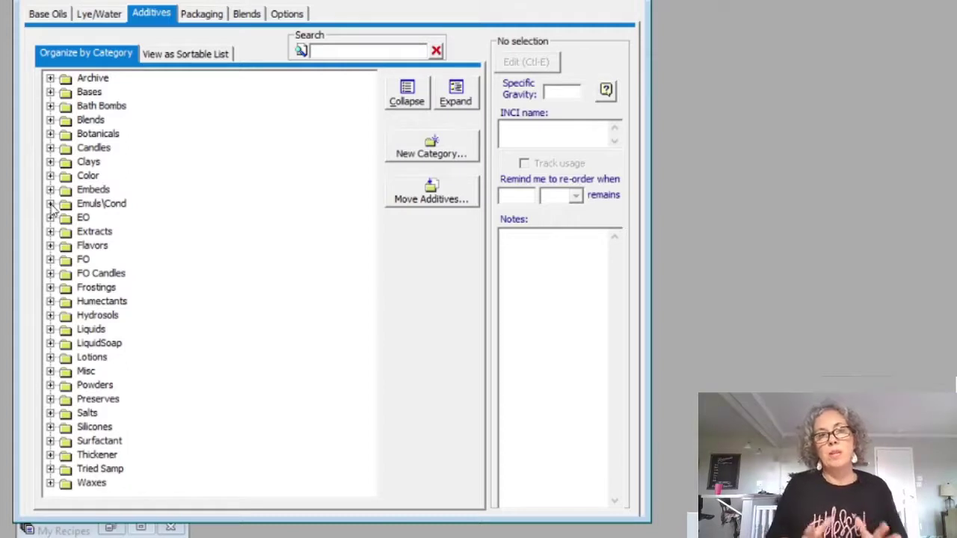
click(91, 77)
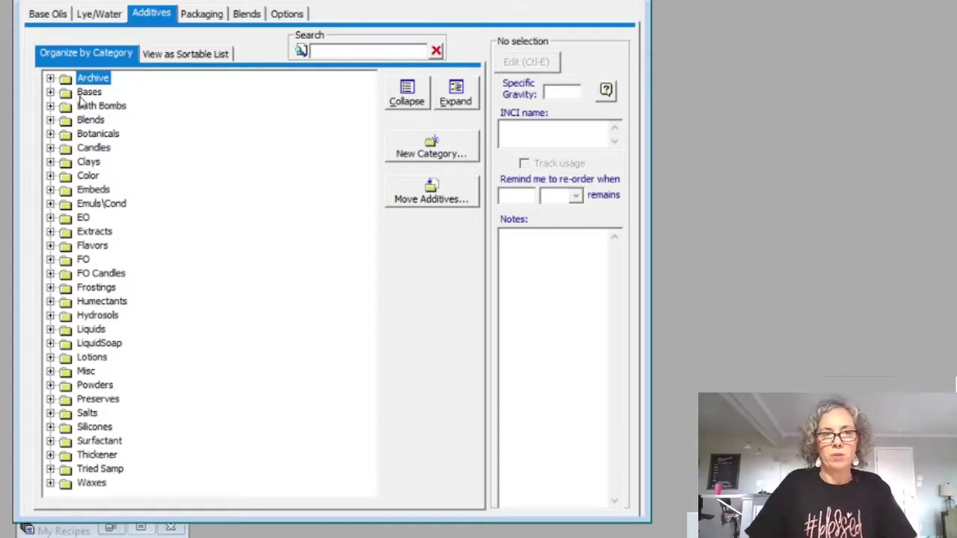
click(90, 107)
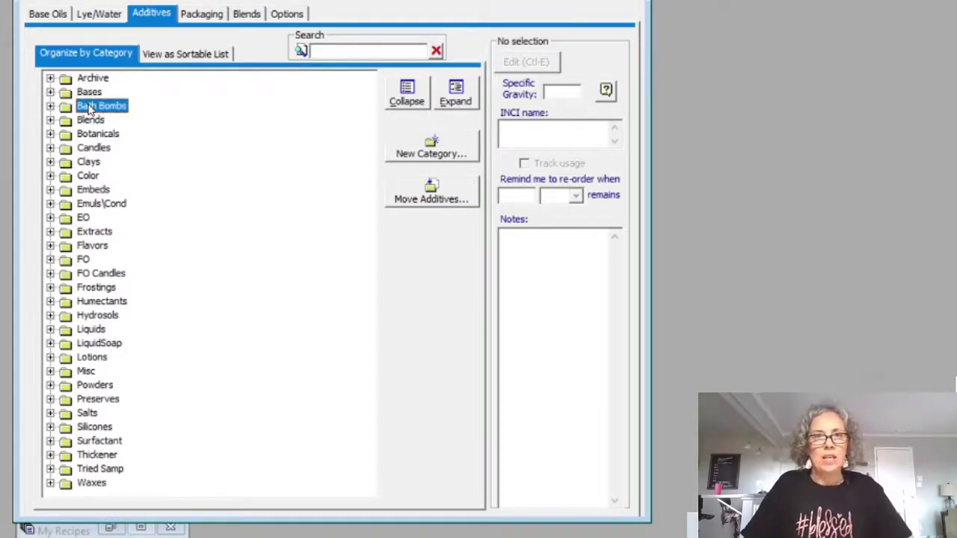
click(88, 359)
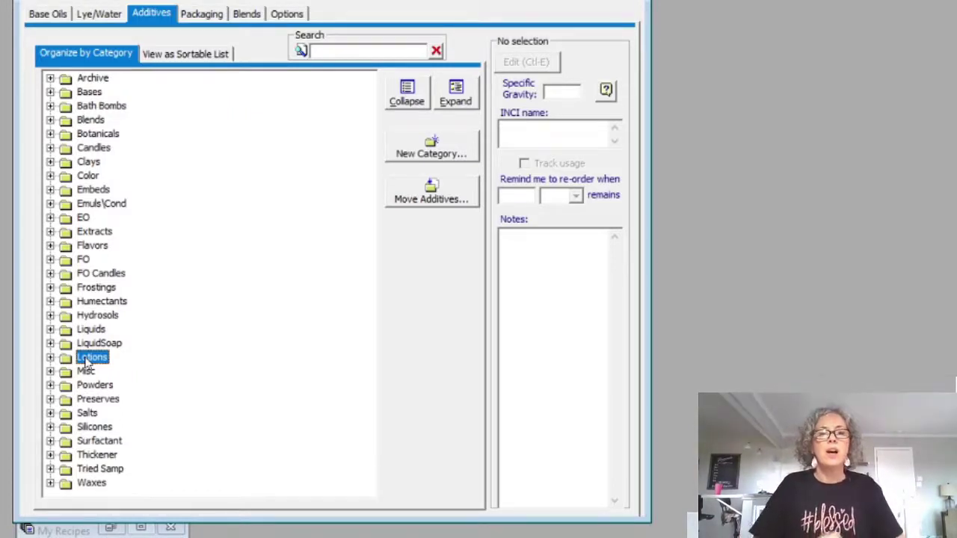
text(cy)
click(209, 14)
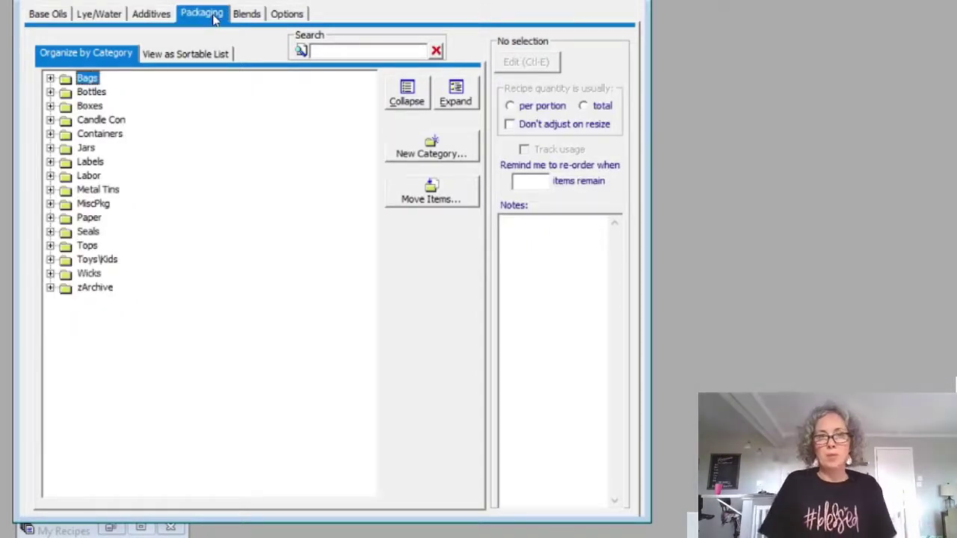
- Expand the Bags, Bottles, Boxes, Jars and Metal Tins packaging categories, then show Blends
click(50, 79)
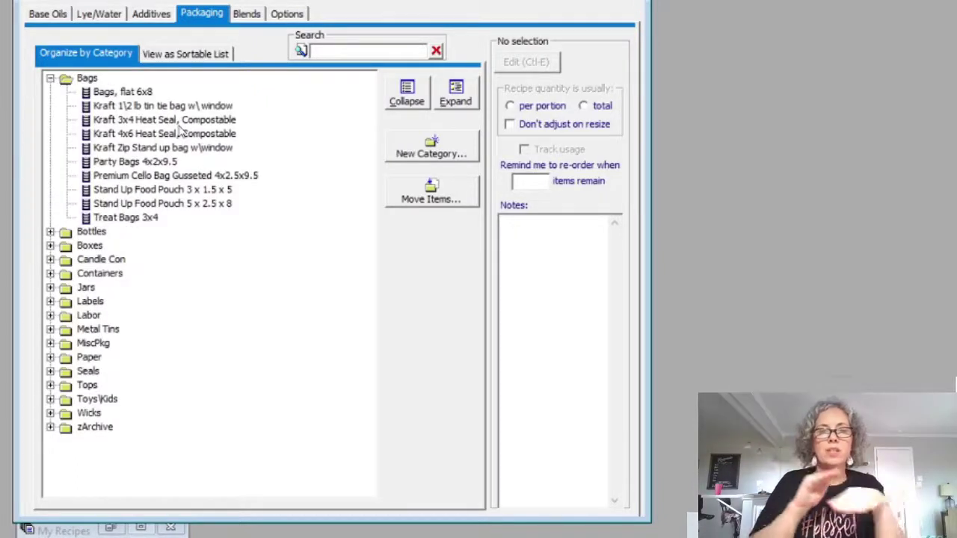
click(50, 232)
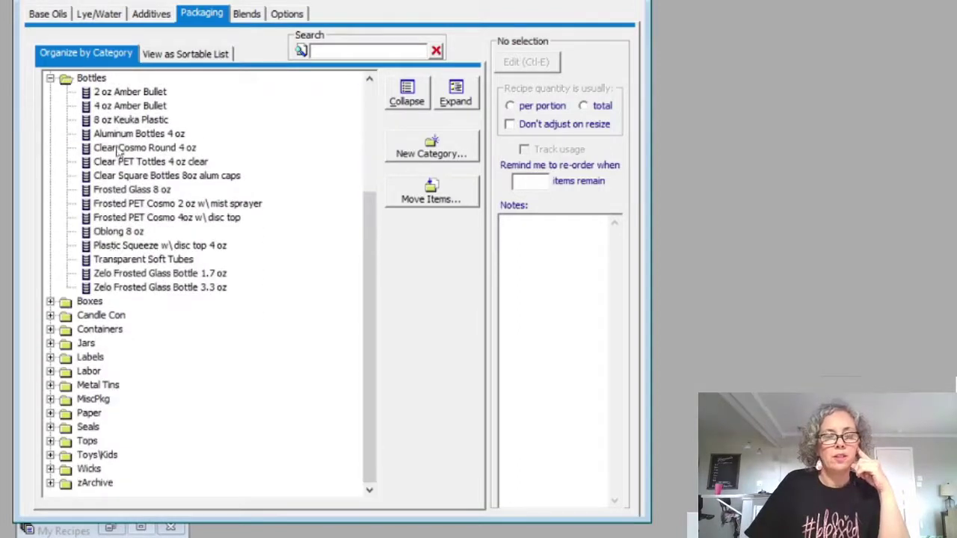
click(50, 302)
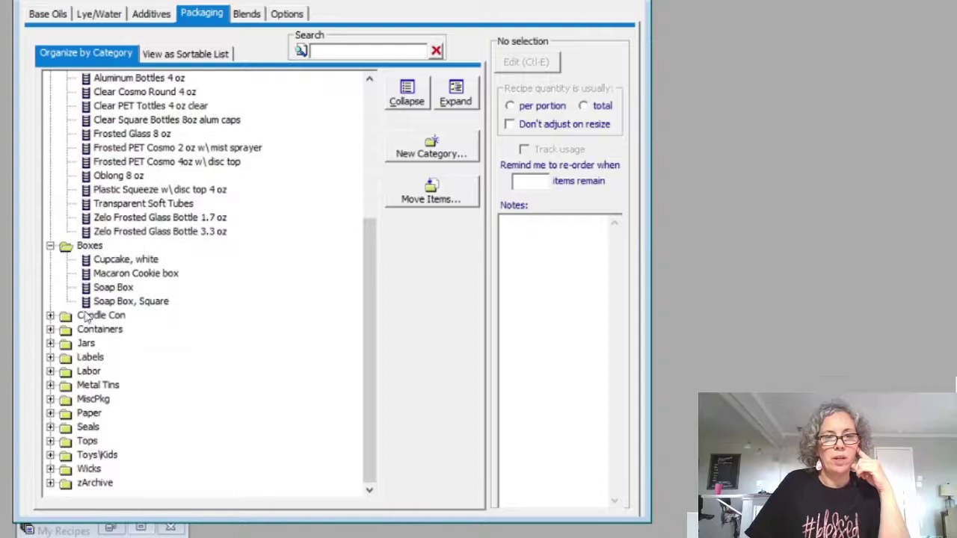
click(50, 343)
scroll(206, 350, down, 3)
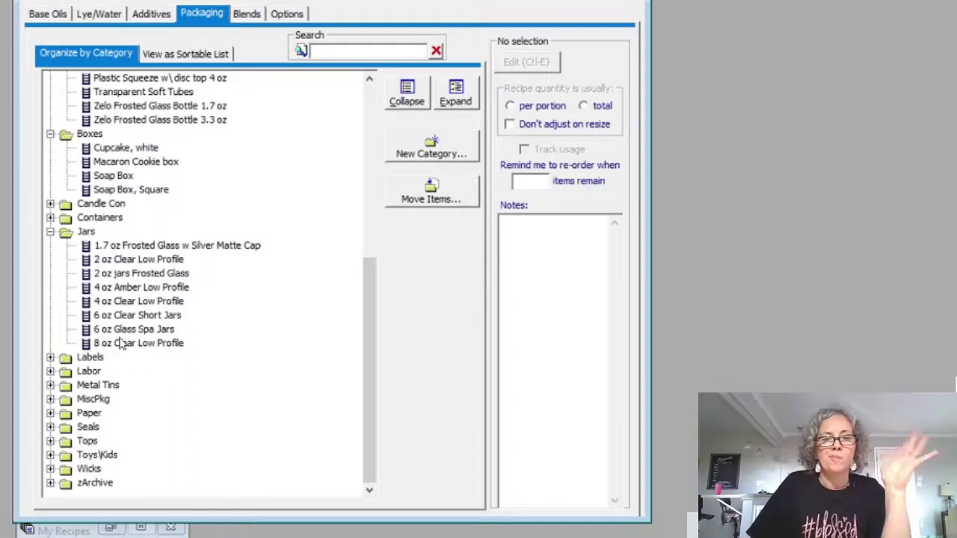
click(50, 385)
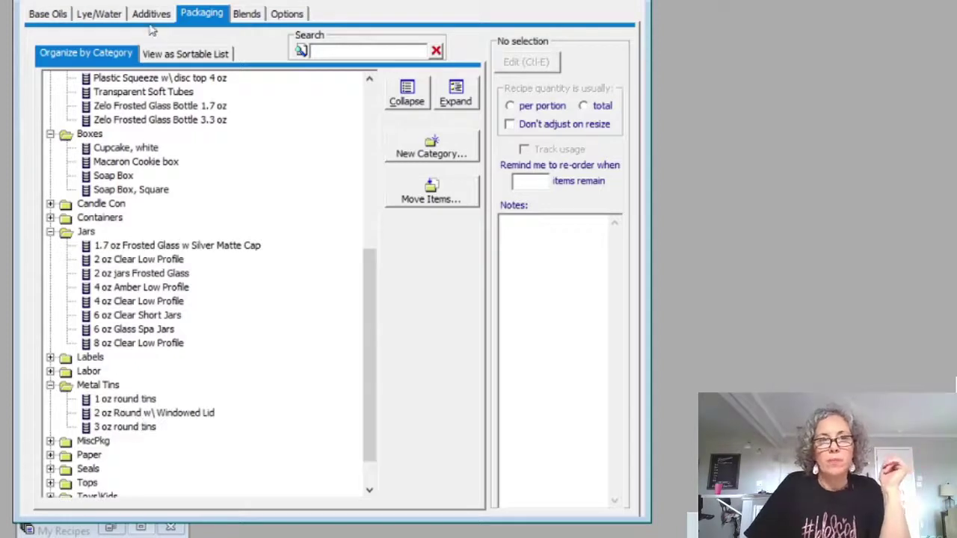
click(240, 15)
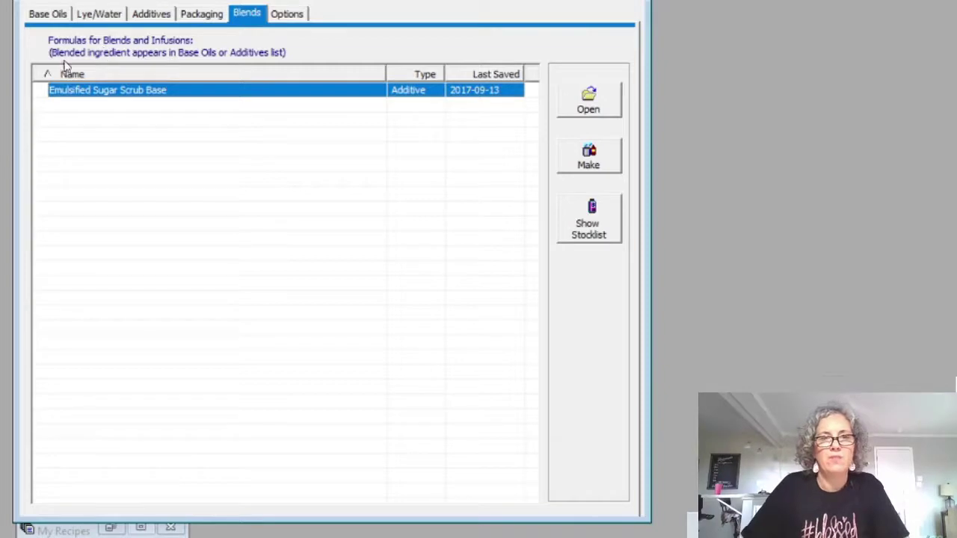
- Return to the Base Oils inventory list
click(49, 12)
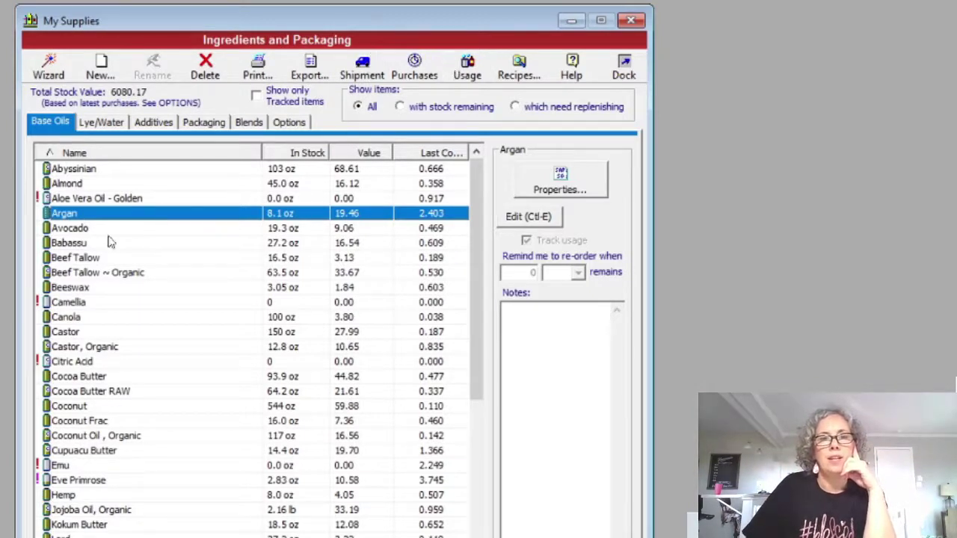
- In Argan's purchase history, cancel an edit of the 2019-01-08 lot, then view its order
click(417, 69)
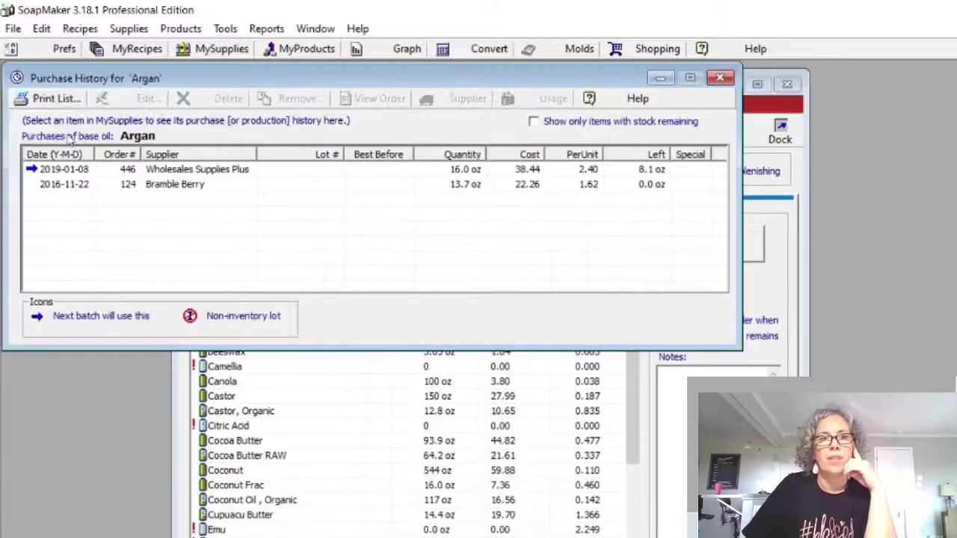
click(199, 172)
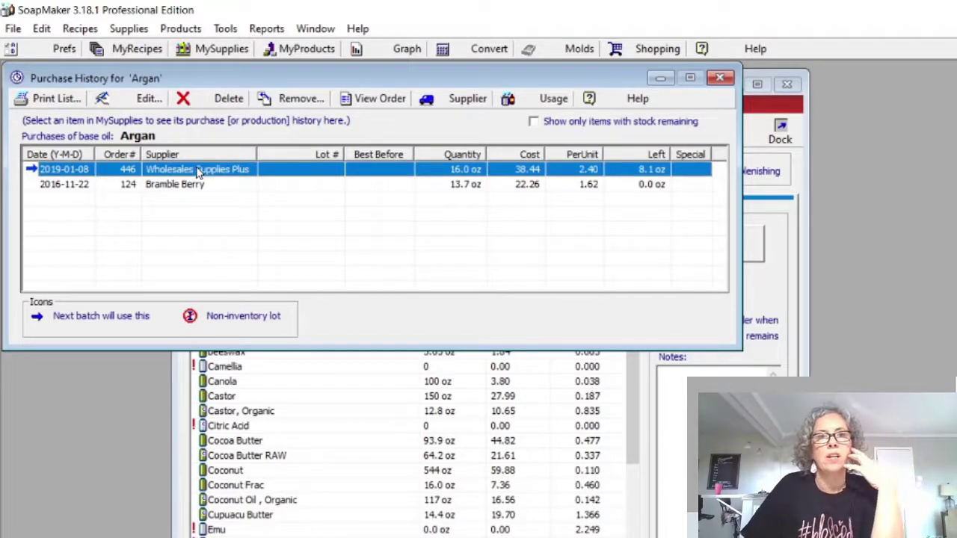
click(138, 98)
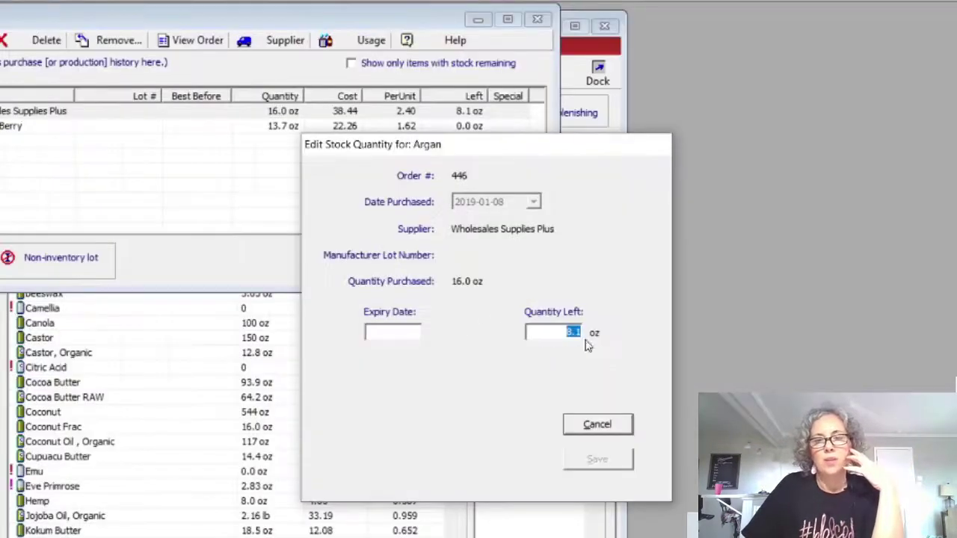
text(8)
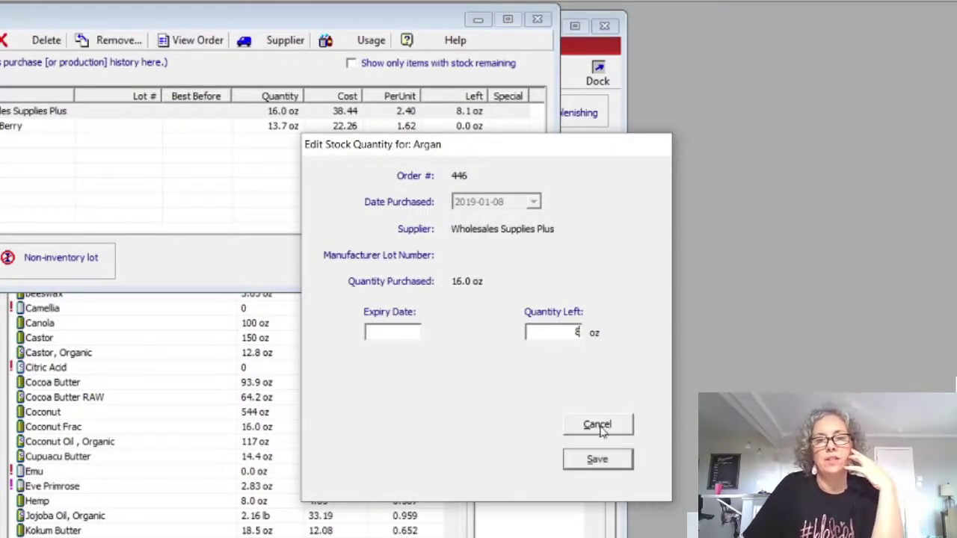
click(594, 460)
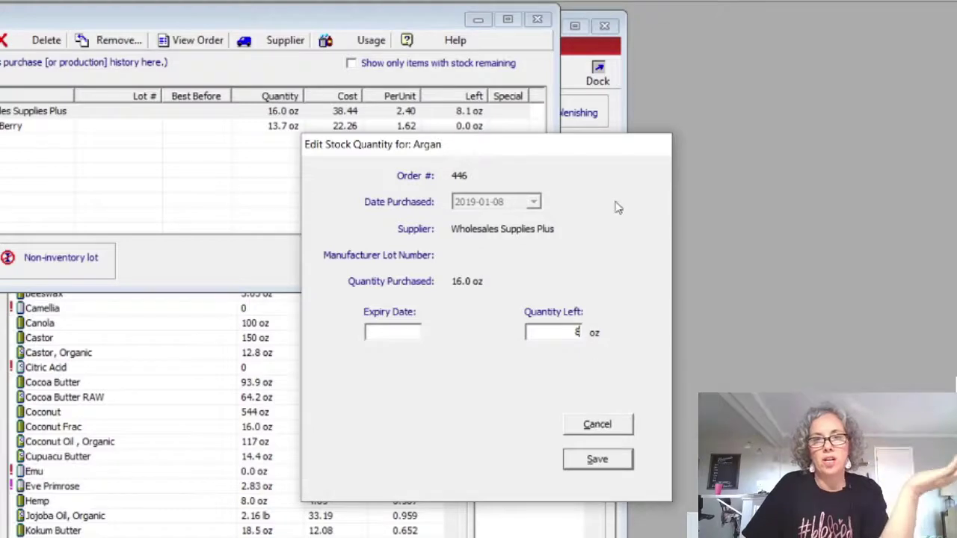
click(619, 425)
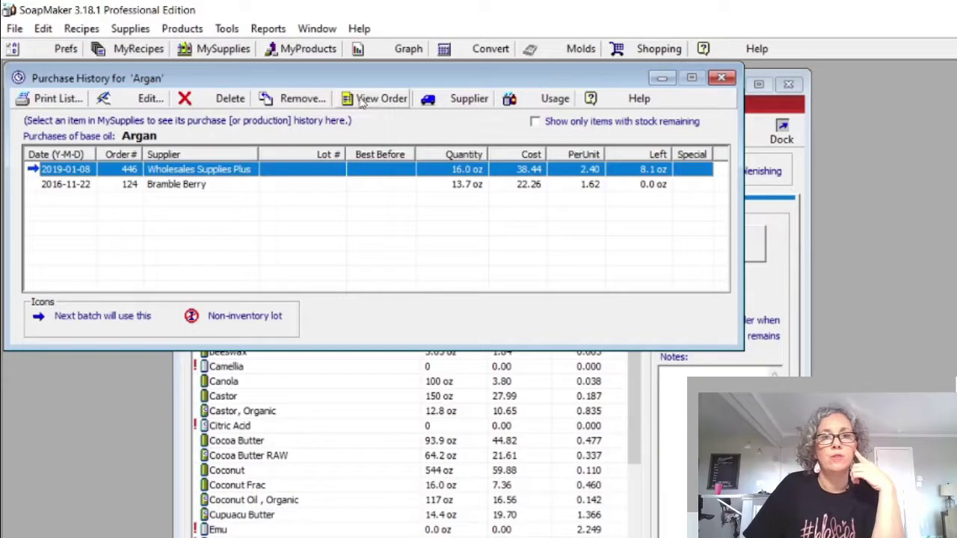
click(361, 103)
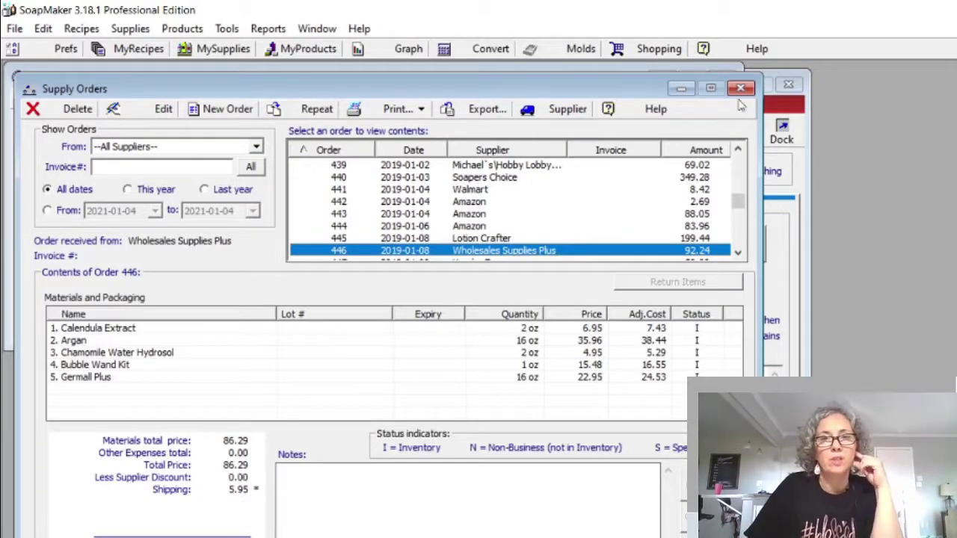
- Close supply order 446 to return to Argan's purchase history
click(740, 89)
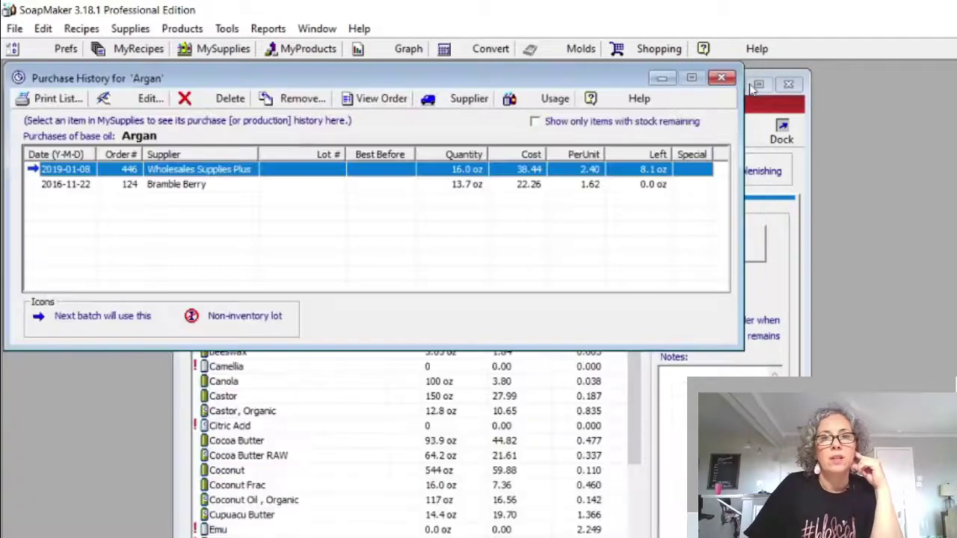
- Cancel a Write-off removal of Argan stock and close the purchase history
click(299, 104)
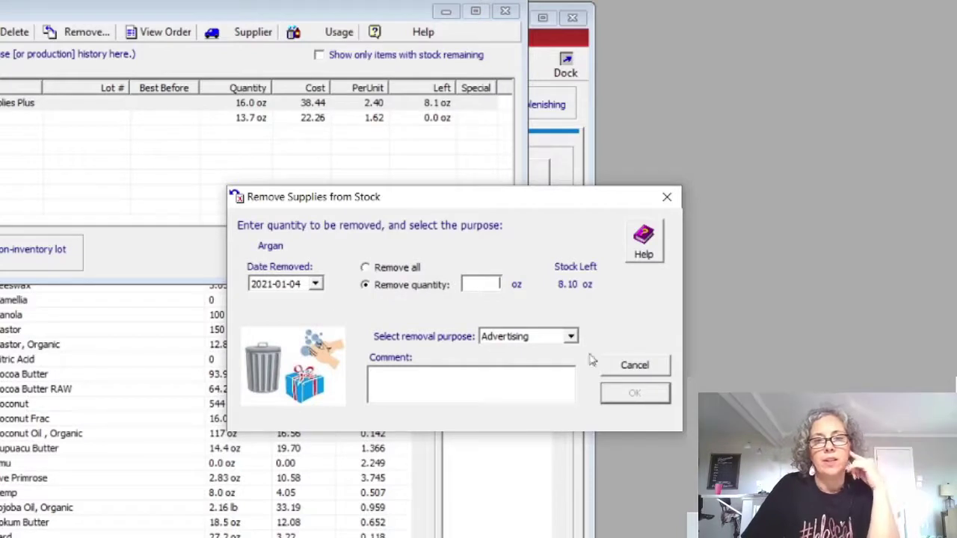
click(571, 337)
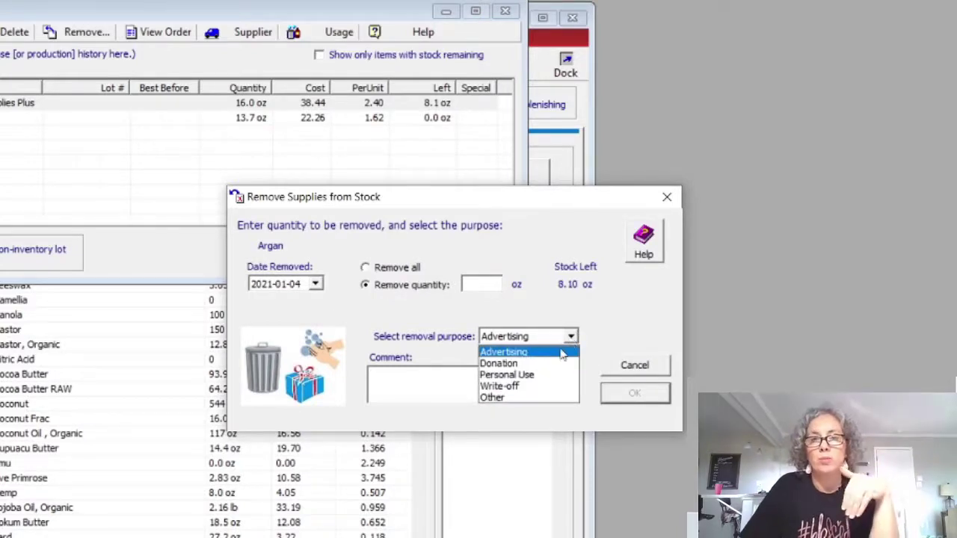
click(538, 386)
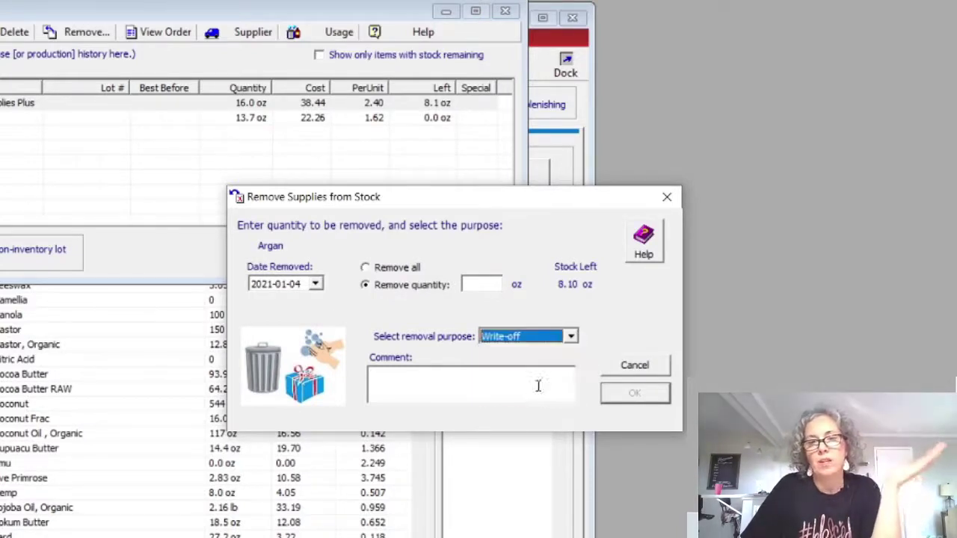
click(634, 367)
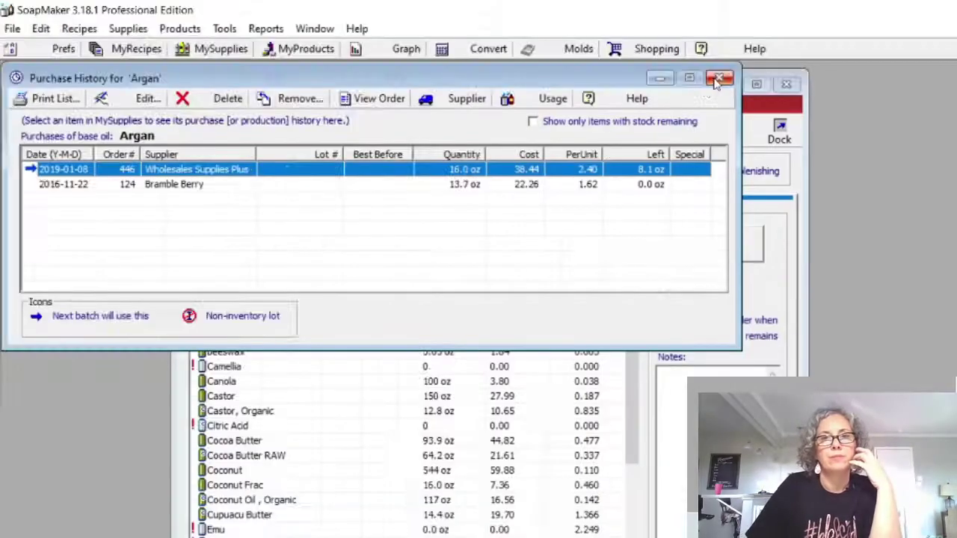
click(505, 11)
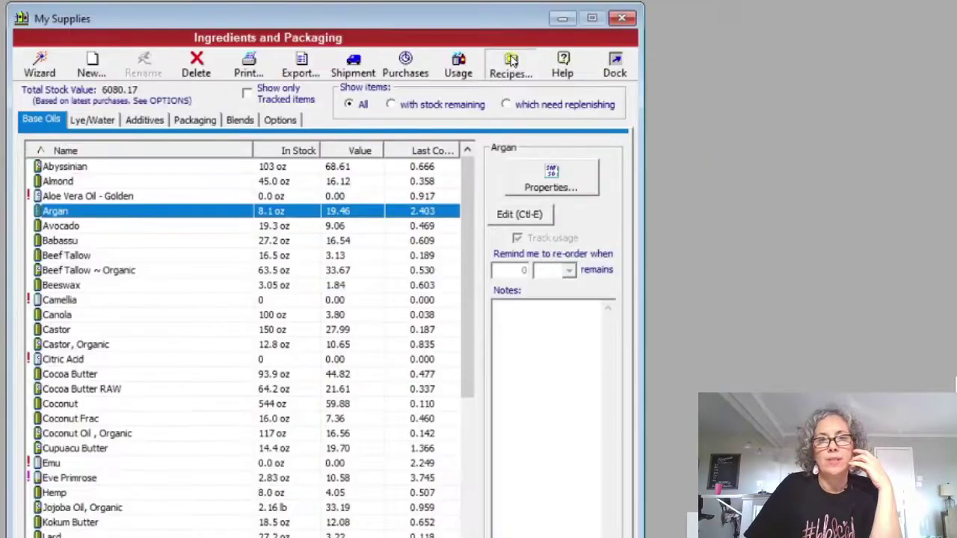
click(511, 61)
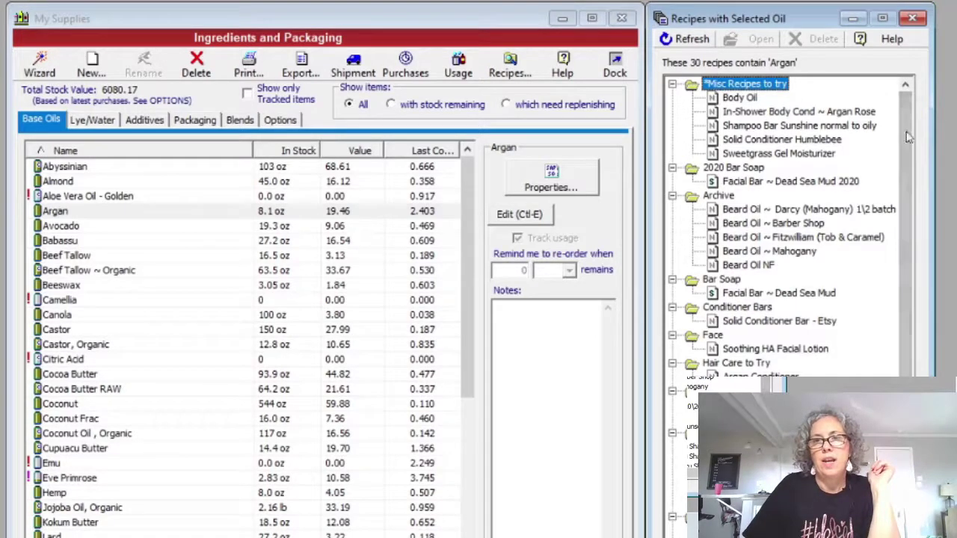
click(889, 205)
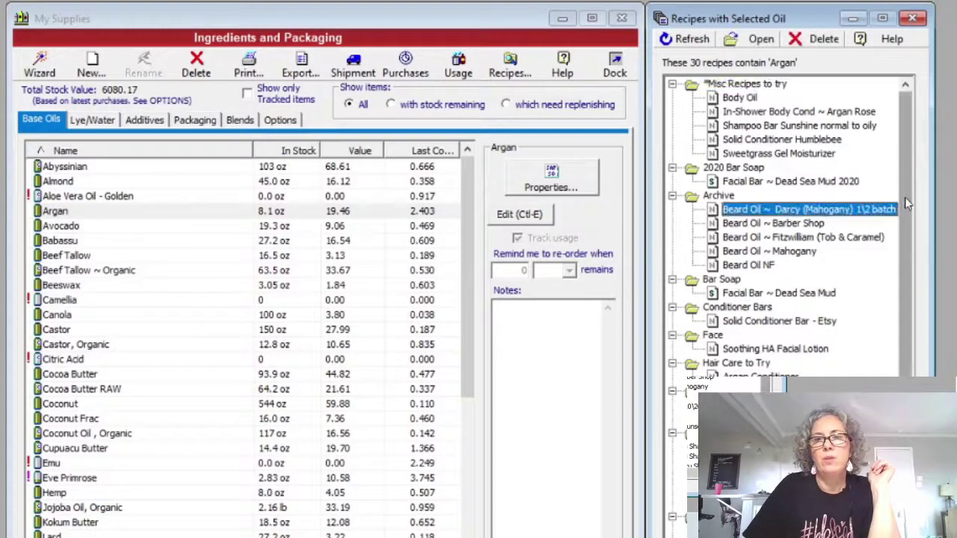
scroll(903, 210, down, 2)
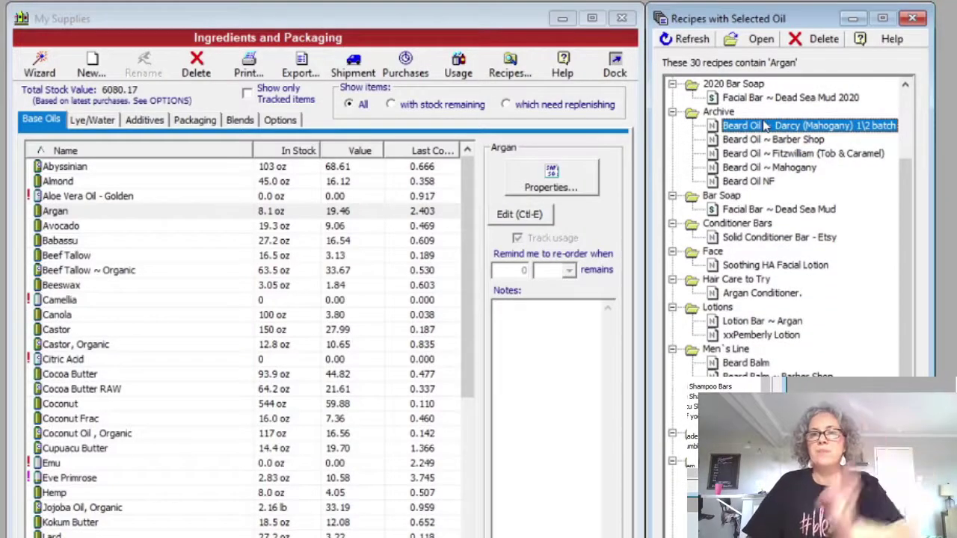
scroll(789, 224, down, 1)
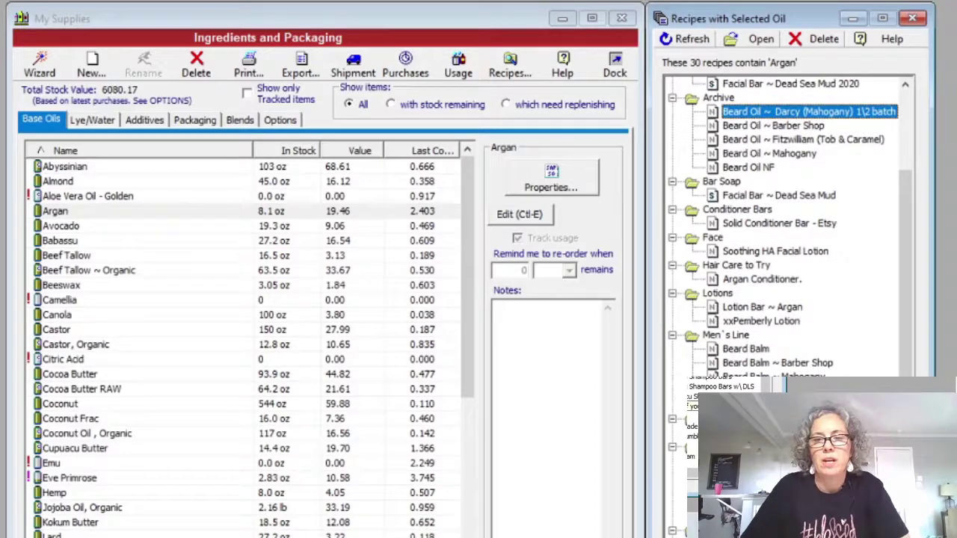
scroll(790, 187, up, 2)
click(911, 18)
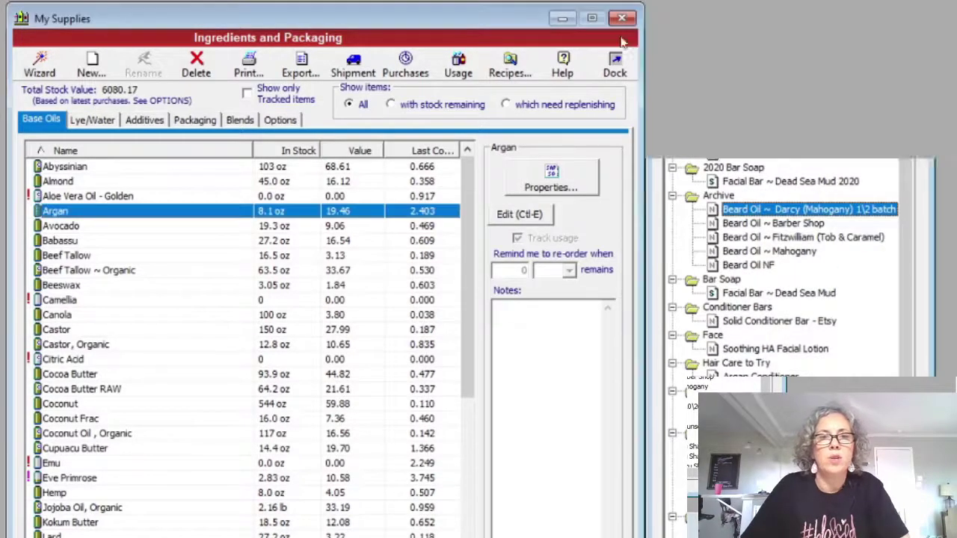
- Show Coconut's last-year usage, select the High Tide Guest batch, scroll, then close
click(93, 256)
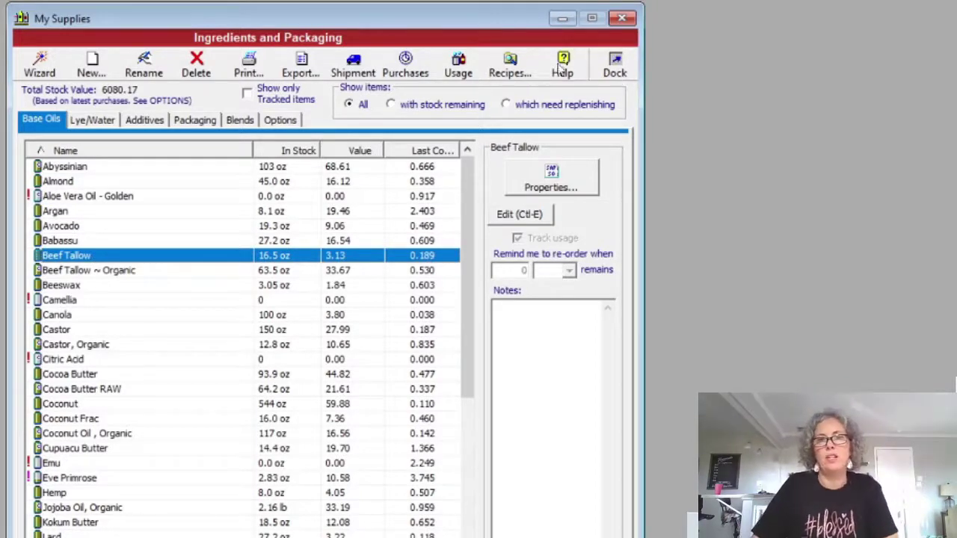
click(443, 66)
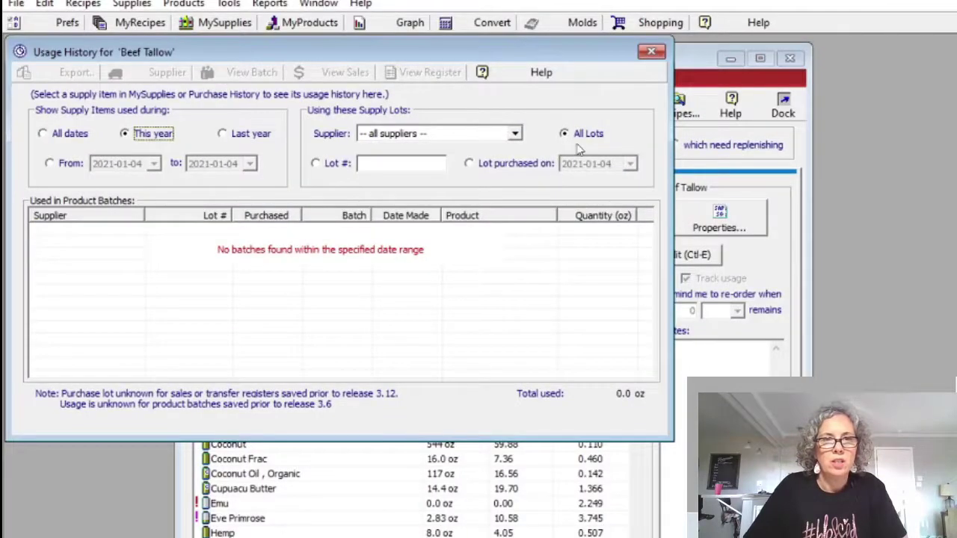
click(249, 134)
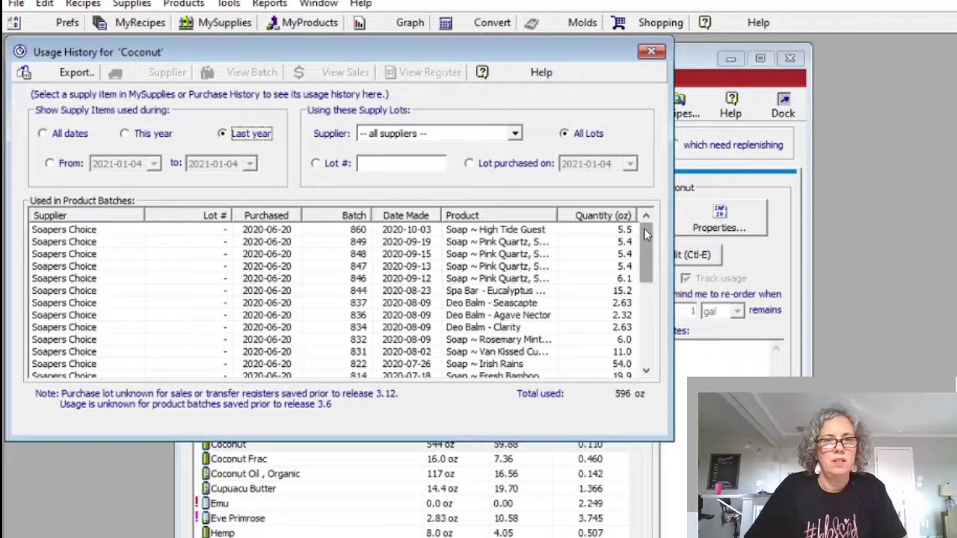
click(505, 231)
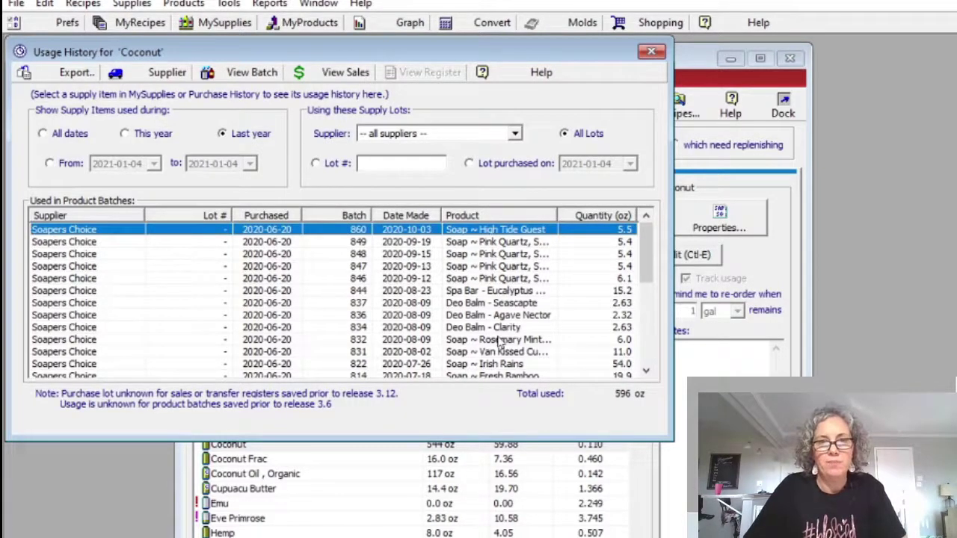
scroll(500, 341, down, 6)
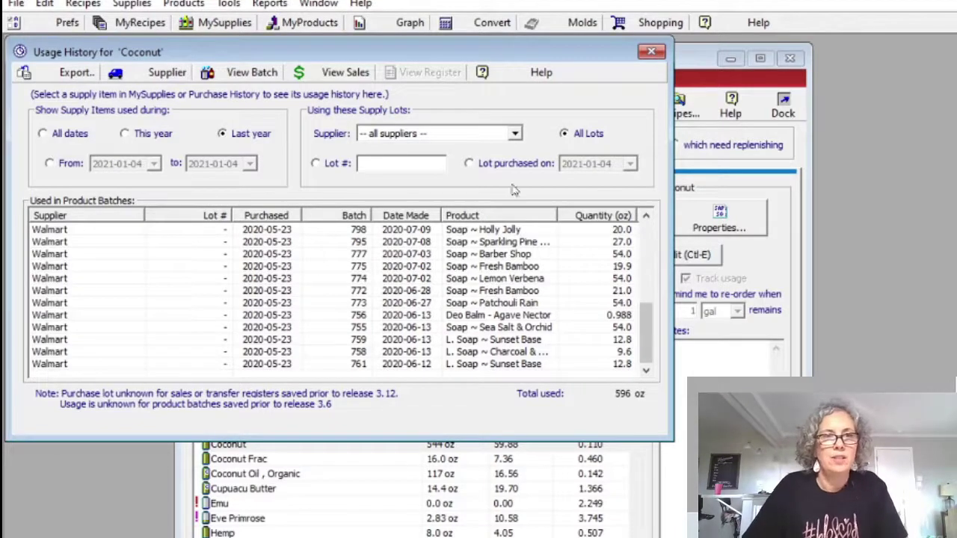
click(651, 52)
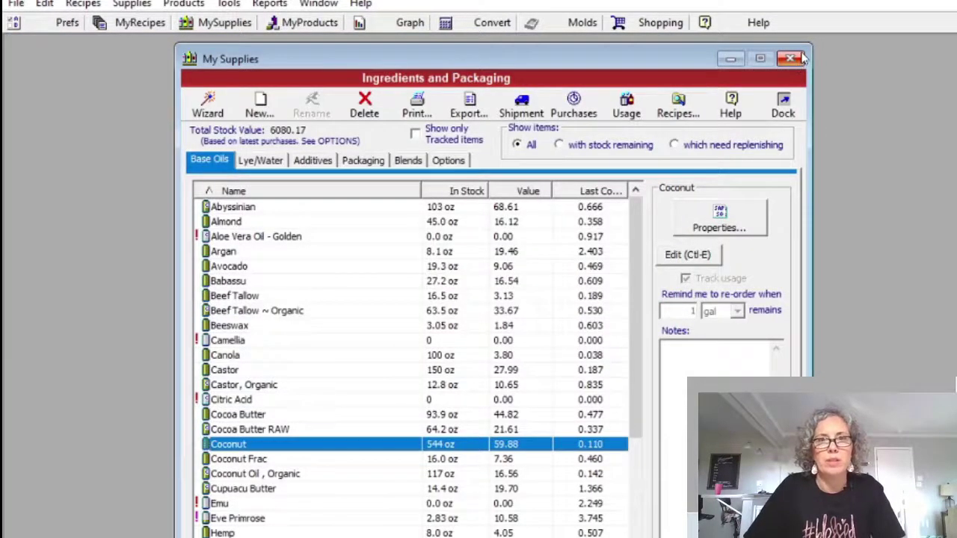
- Close My Supplies, then open and close the Conversion Calculator
click(790, 59)
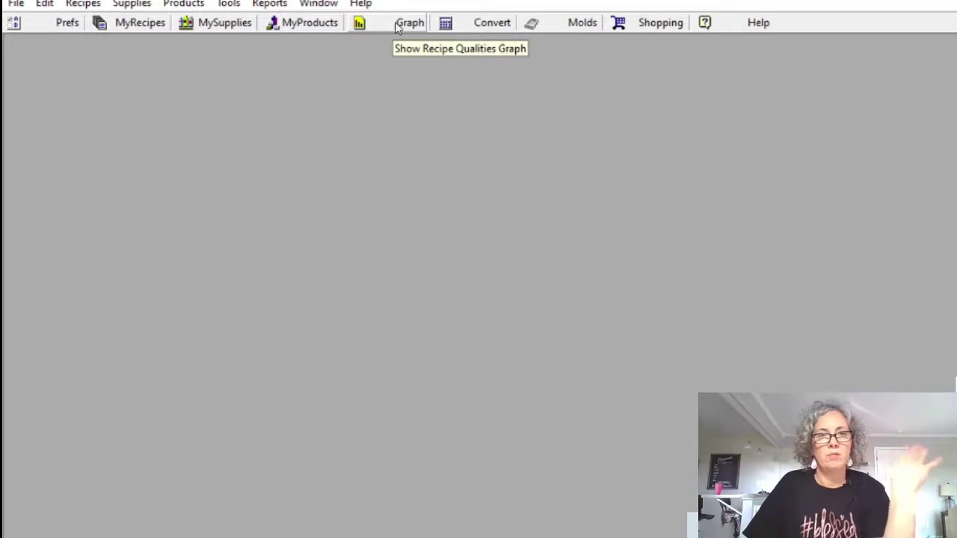
click(483, 24)
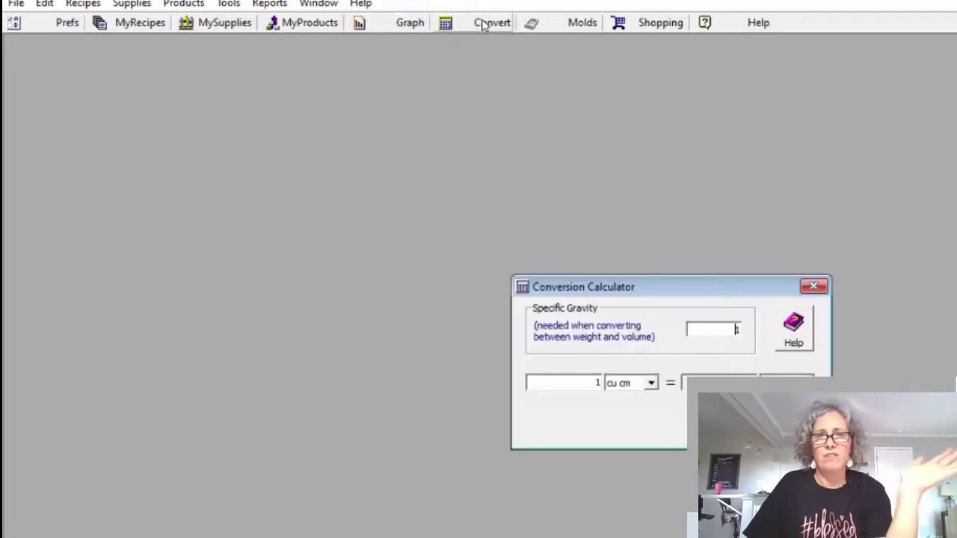
click(813, 287)
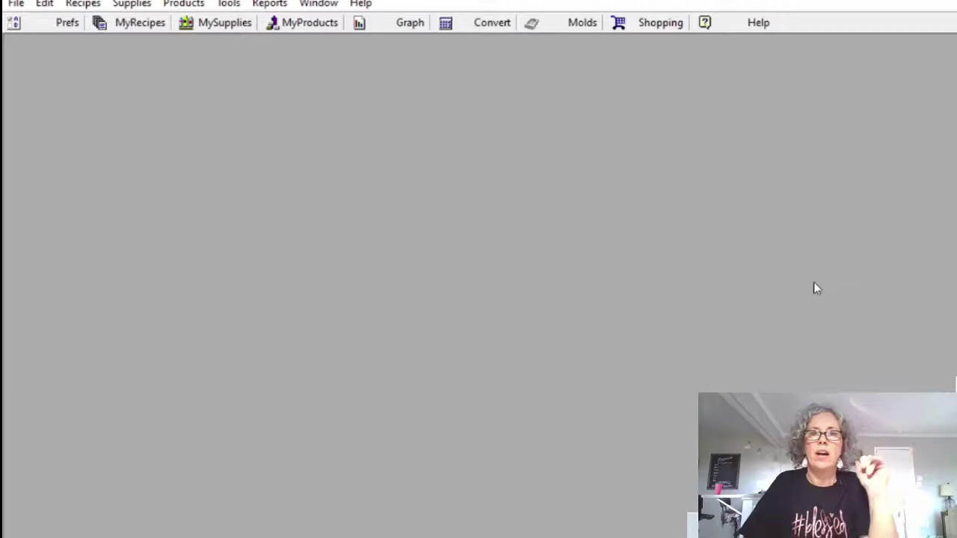
- Open My Molds and inspect the WH Tall Skinny Tripple and Single 2" Deep molds
click(543, 27)
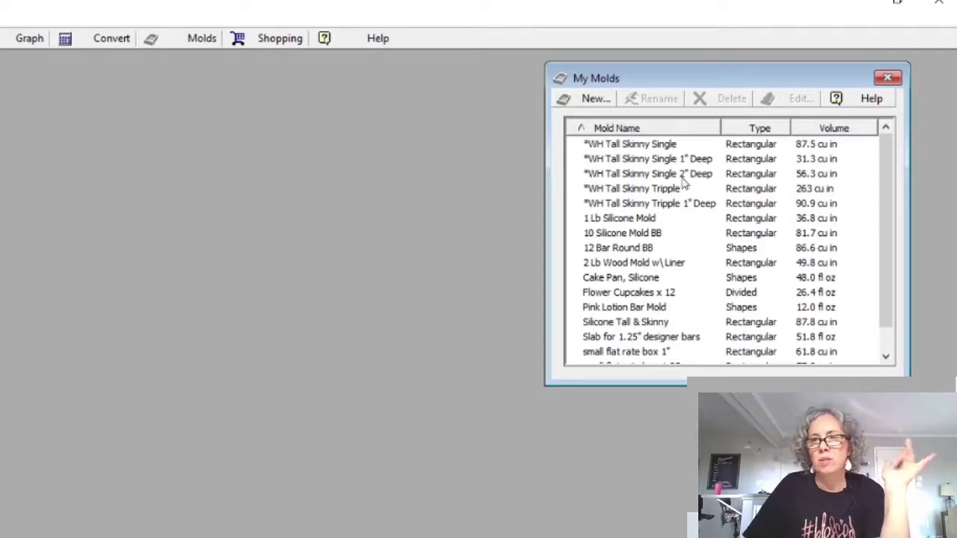
click(637, 190)
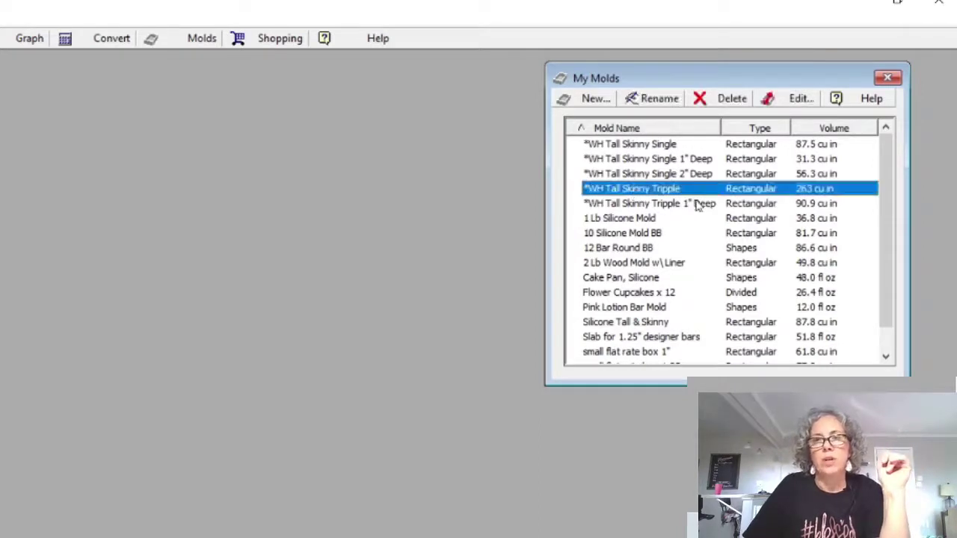
click(657, 174)
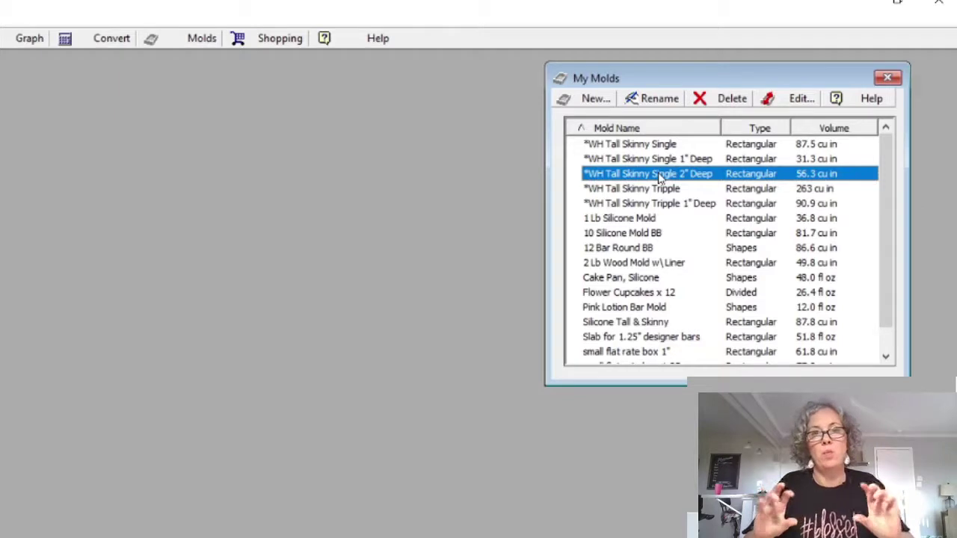
ctrl+click(659, 175)
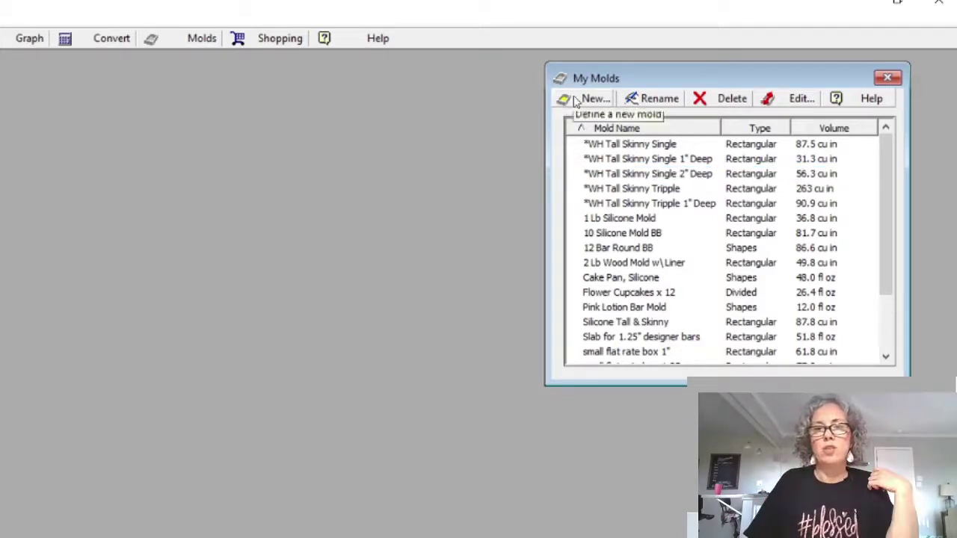
- Start a new mold and, after previewing the other types, make it Rectangular
click(583, 99)
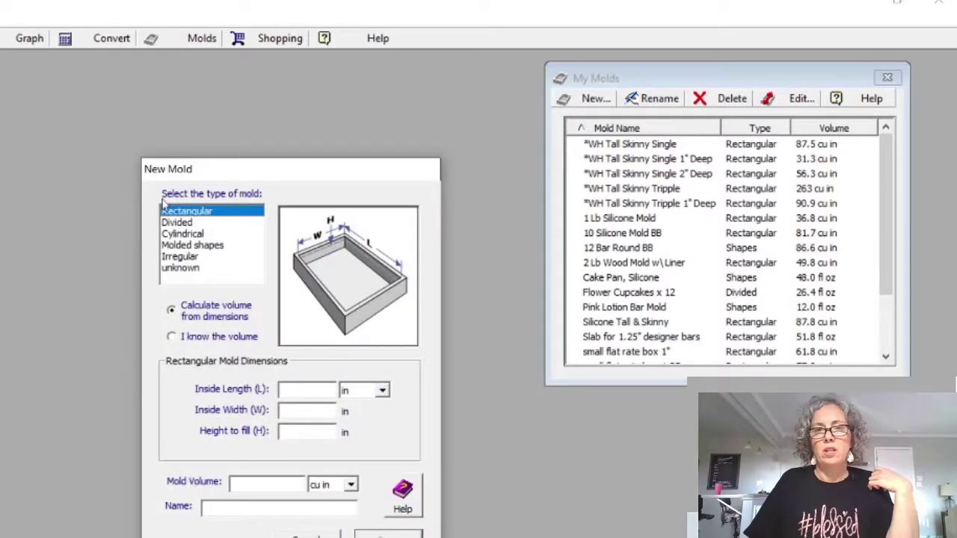
click(177, 223)
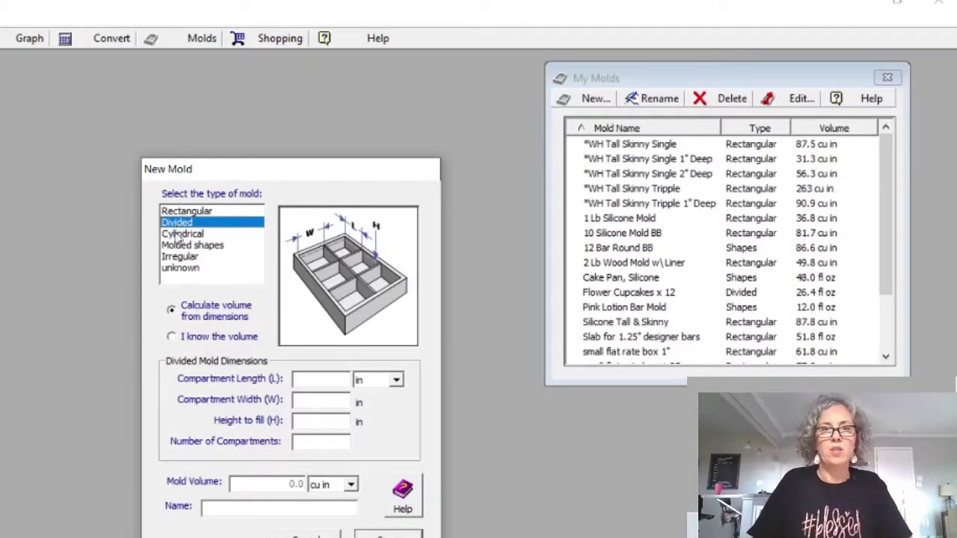
click(178, 236)
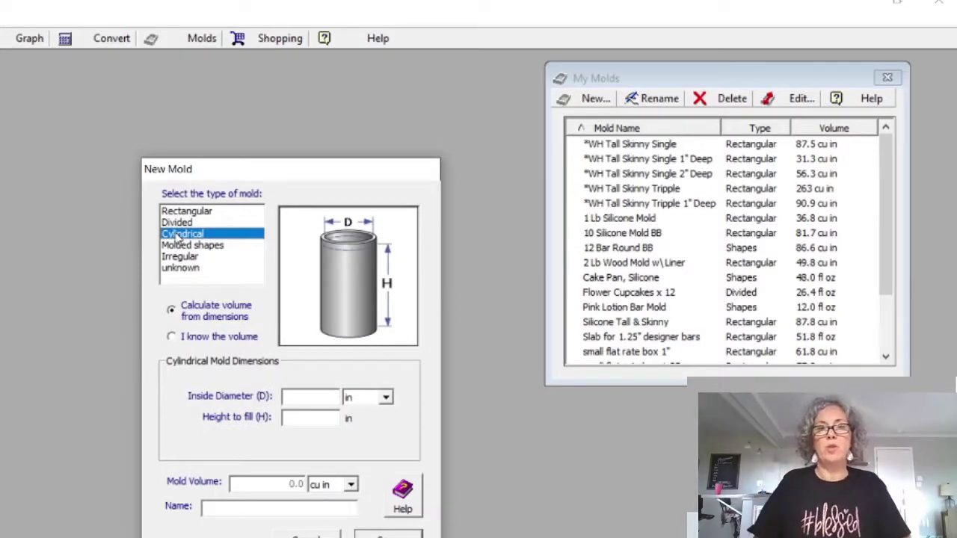
click(216, 249)
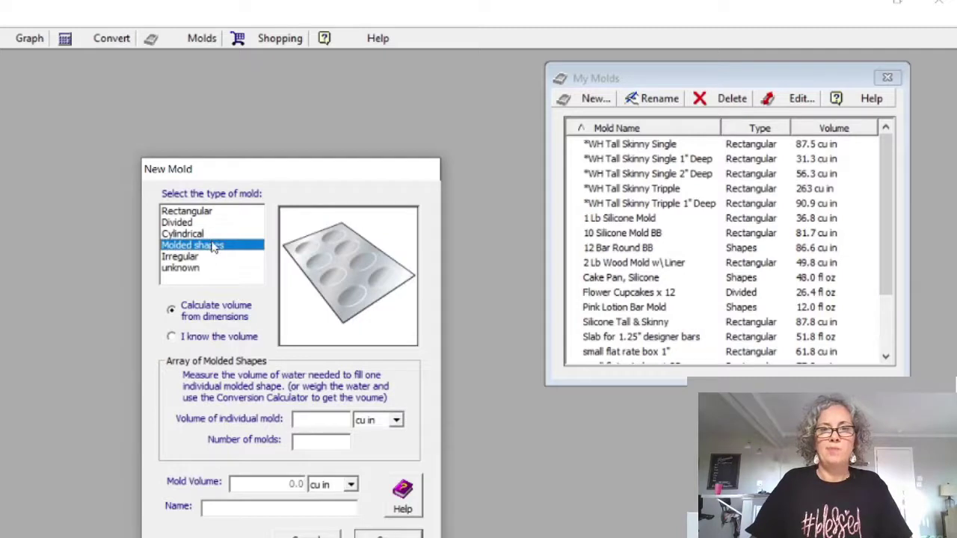
click(196, 257)
click(193, 269)
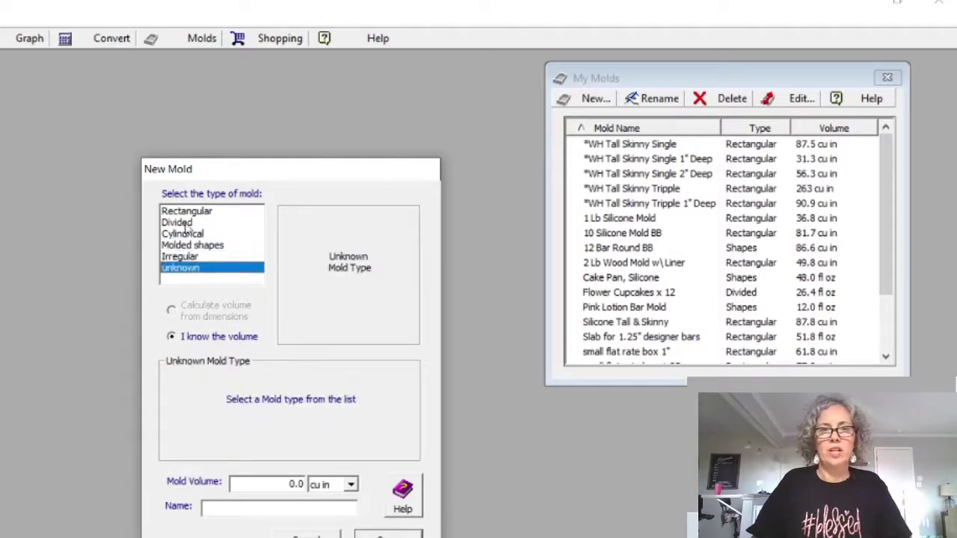
click(187, 215)
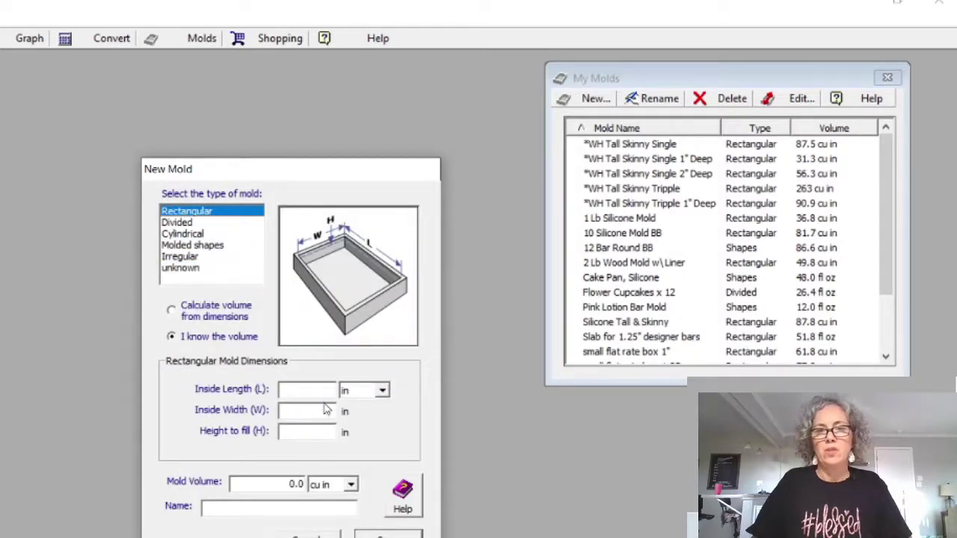
- Enter the mold's inside dimensions 10 × 8 × 3 in, giving 240.0 cu in
click(319, 389)
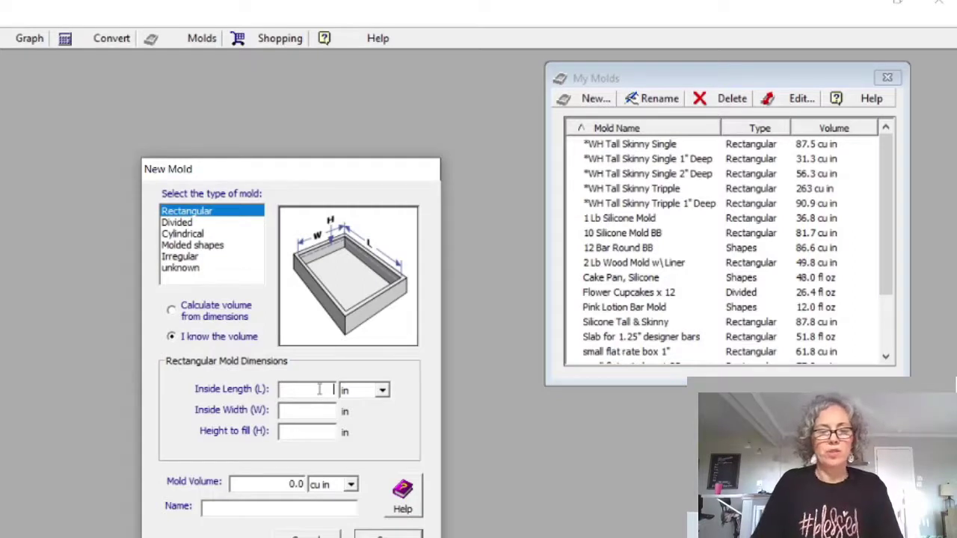
text(10)
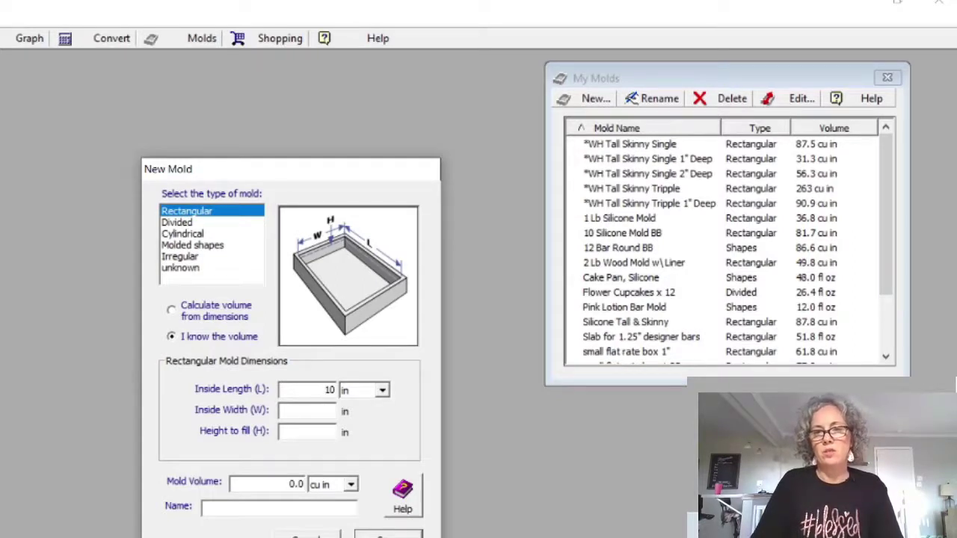
key(Tab)
click(333, 410)
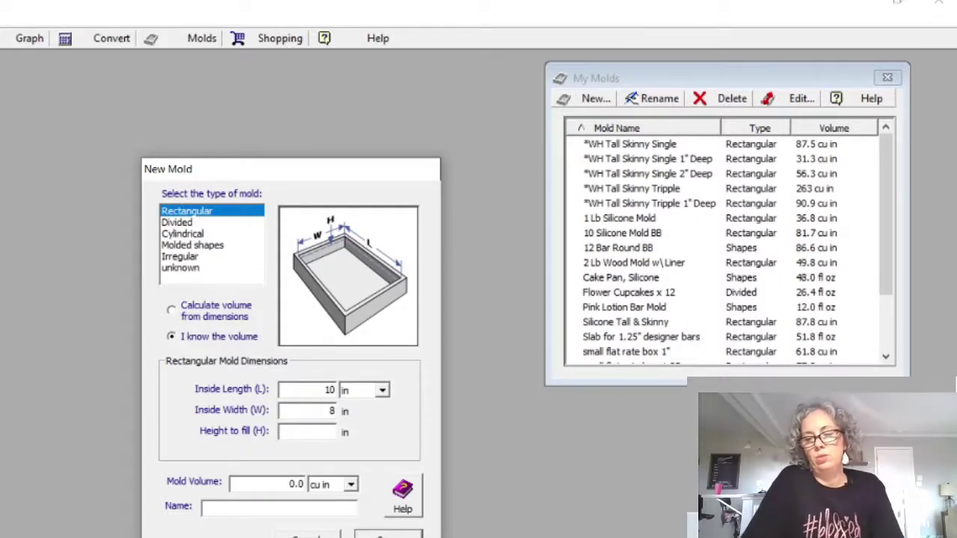
text(3)
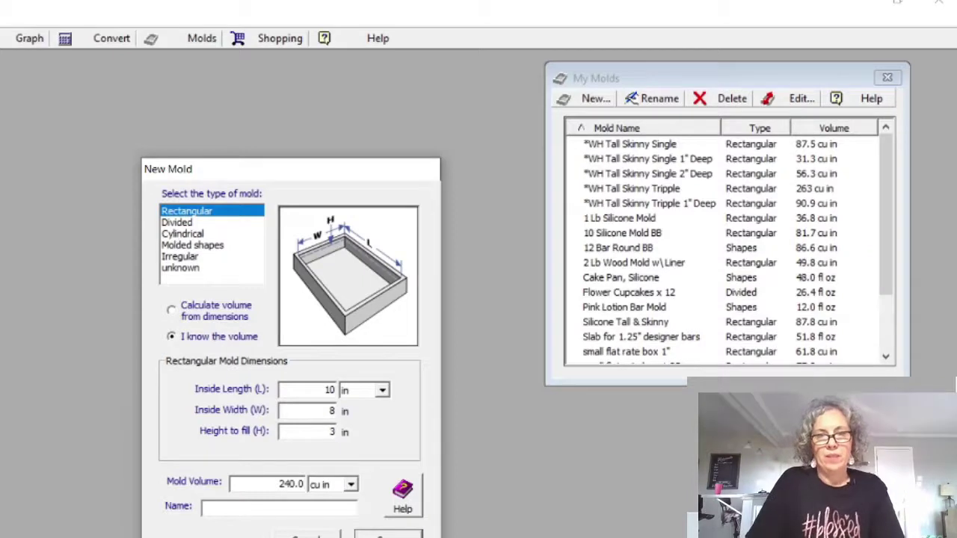
click(250, 508)
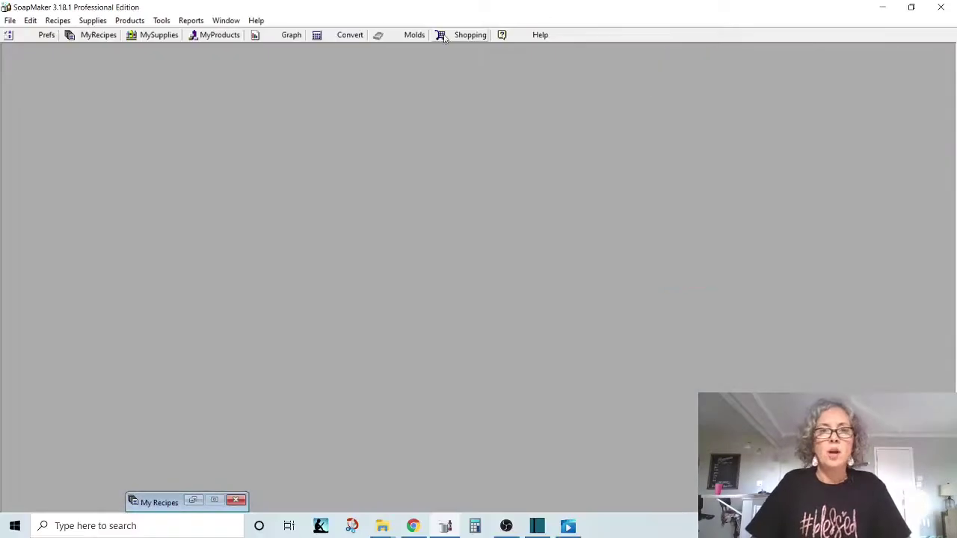
- Bring up the Shopping List production planner, then dismiss it to leave an empty workspace
click(269, 39)
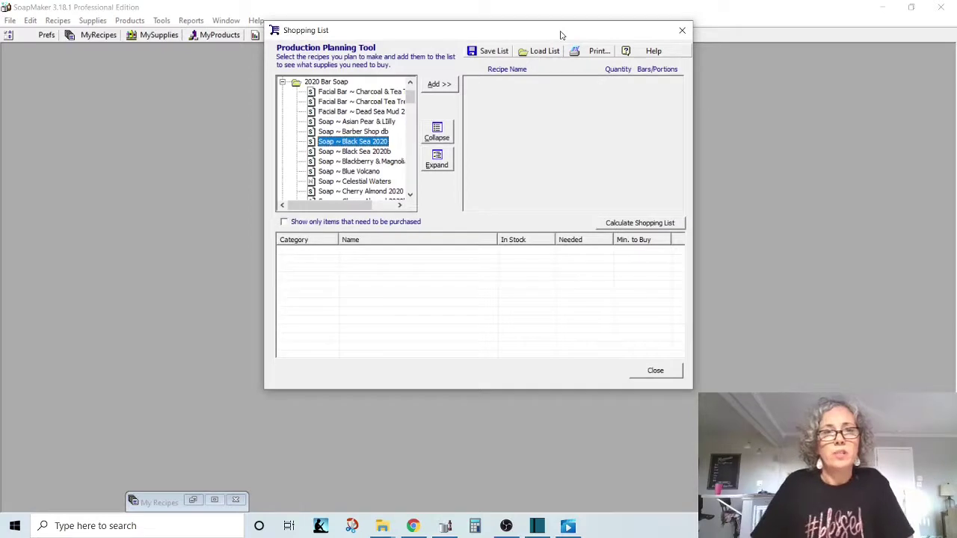
click(683, 31)
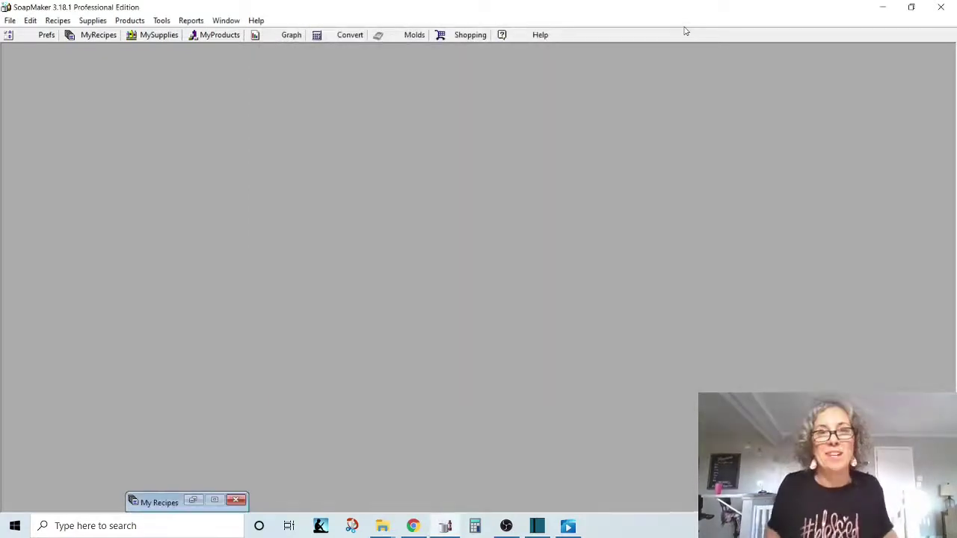